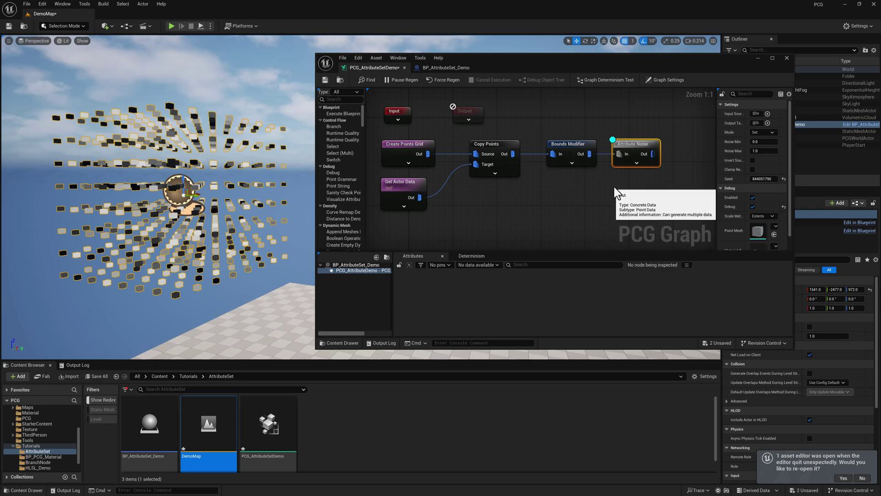
Add an Add Attribute node to the graph and feed it from the Attribute Noise output.
{"action": "right_click_drag", "start_coordinate": [614, 185], "coordinate": [622, 166]}
{"action": "right_click", "coordinate": [632, 159]}
{"action": "type", "text": "at"}
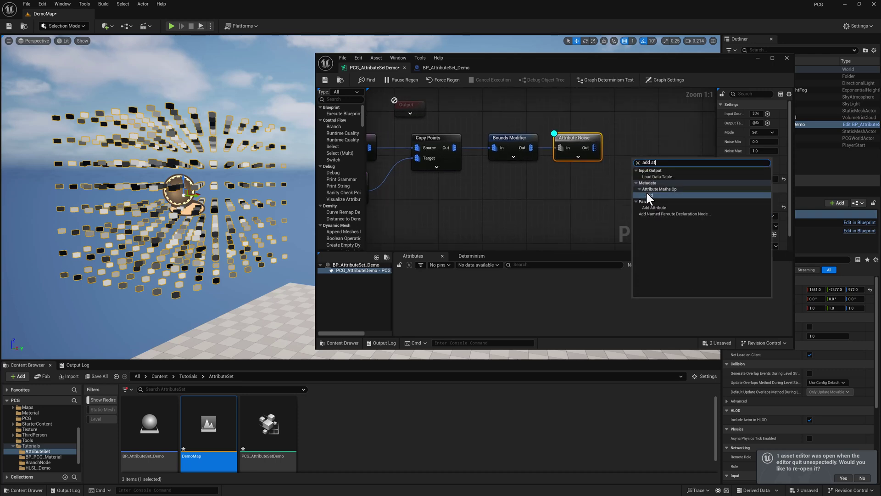
{"action": "left_click", "coordinate": [652, 206]}
{"action": "left_click_drag", "start_coordinate": [594, 147], "coordinate": [640, 134]}
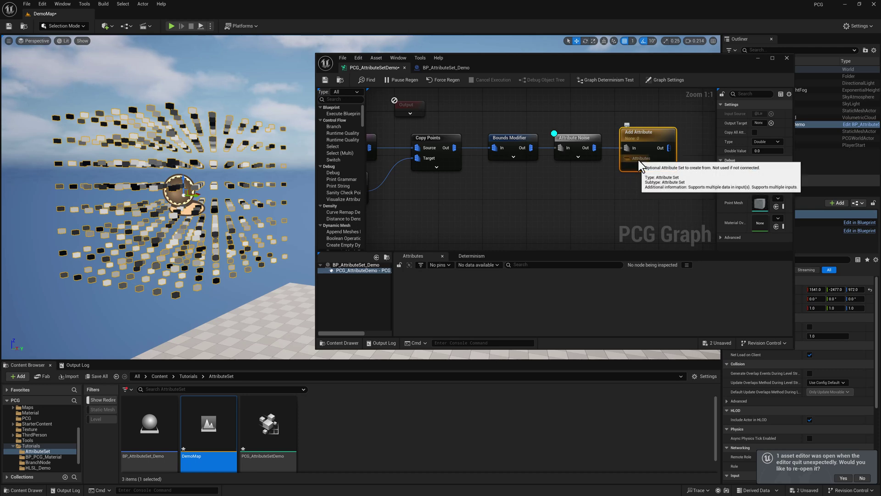
Inspect the Attribute Noise node's output data and look through its point attribute columns.
{"action": "left_click", "coordinate": [602, 138]}
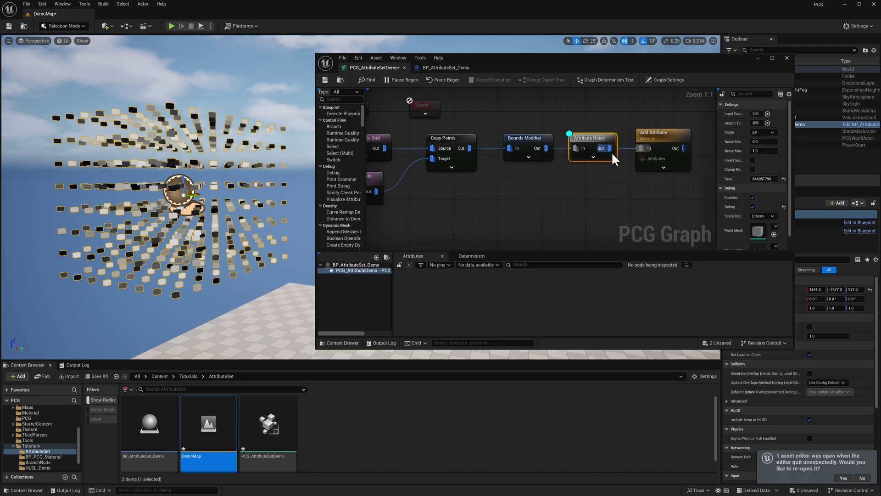
{"action": "key", "text": "a"}
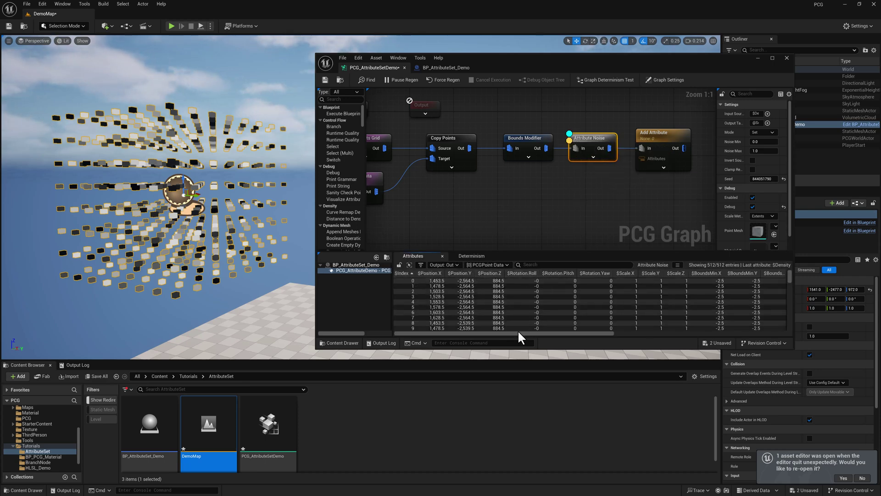
{"action": "left_click_drag", "start_coordinate": [516, 334], "coordinate": [462, 324]}
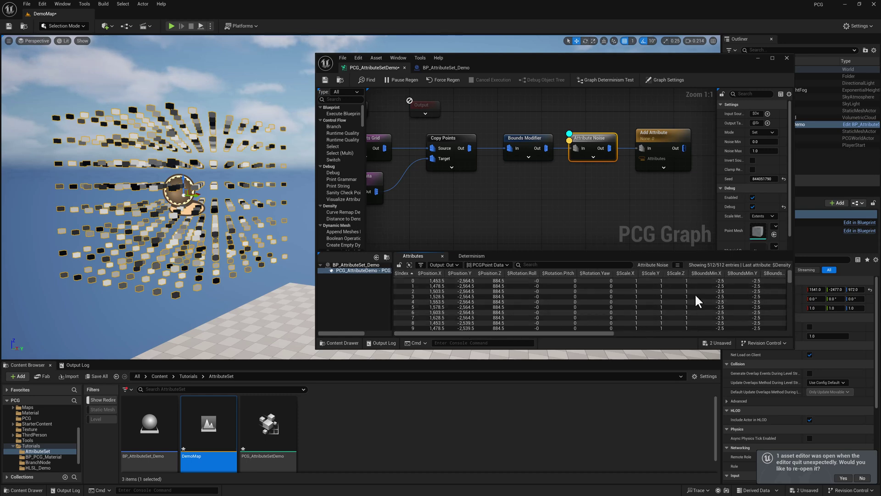
{"action": "mouse_move", "coordinate": [789, 276]}
{"action": "left_mouse_down"}
{"action": "mouse_move", "coordinate": [791, 326]}
{"action": "mouse_move", "coordinate": [789, 277]}
{"action": "left_mouse_up"}
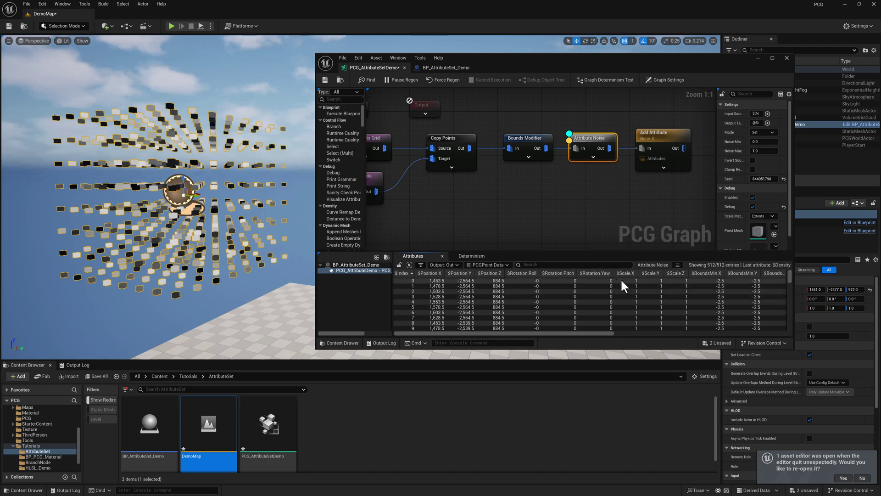
{"action": "left_click_drag", "start_coordinate": [568, 331], "coordinate": [520, 318]}
{"action": "right_click_drag", "start_coordinate": [605, 198], "coordinate": [631, 197]}
{"action": "left_click", "coordinate": [632, 197]}
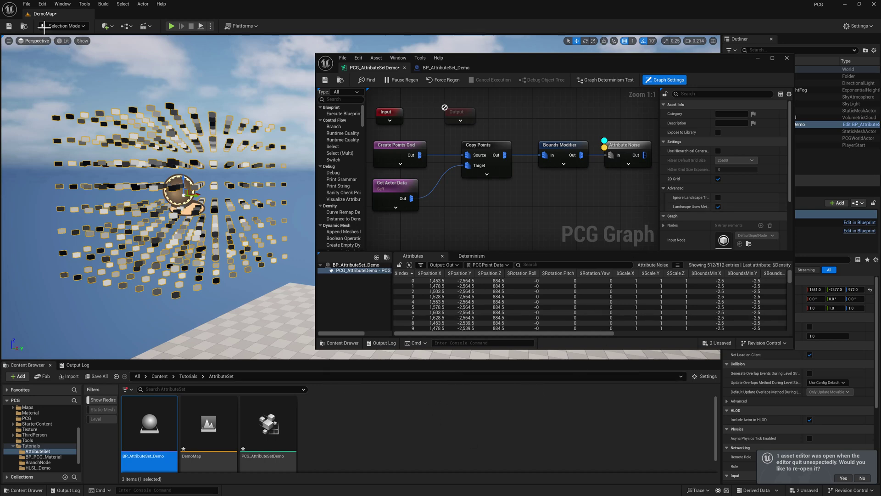
{"action": "right_click", "coordinate": [350, 436]}
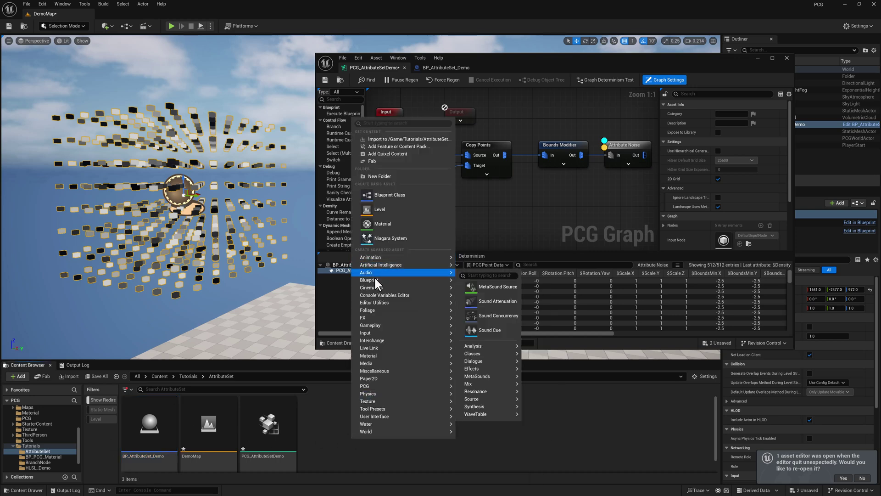
{"action": "mouse_move", "coordinate": [374, 278]}
{"action": "left_click", "coordinate": [493, 285]}
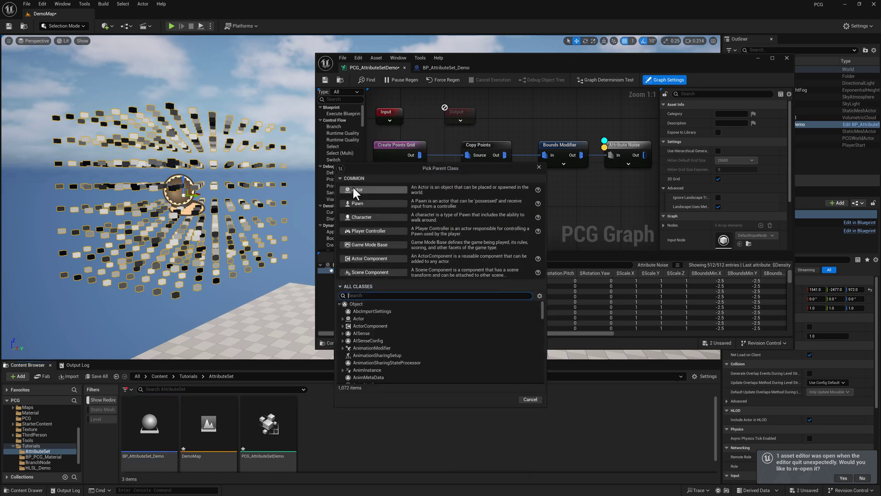
{"action": "left_click", "coordinate": [530, 399]}
{"action": "right_click", "coordinate": [344, 422]}
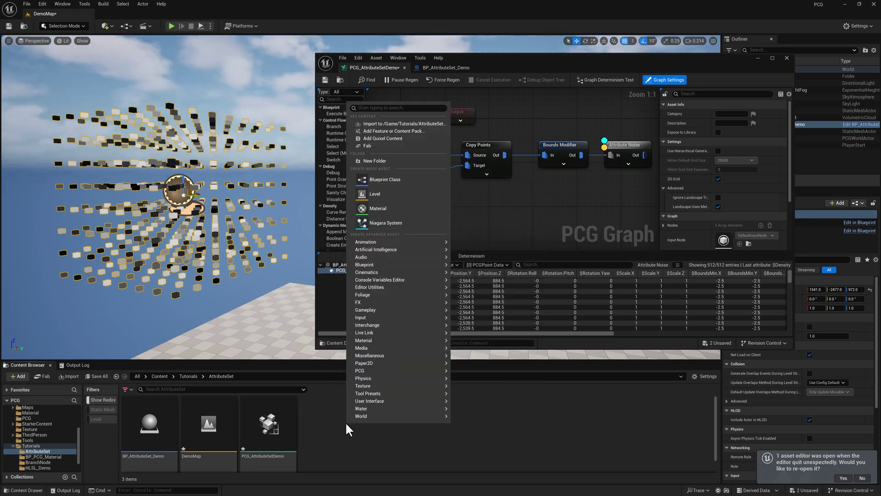
{"action": "mouse_move", "coordinate": [368, 369]}
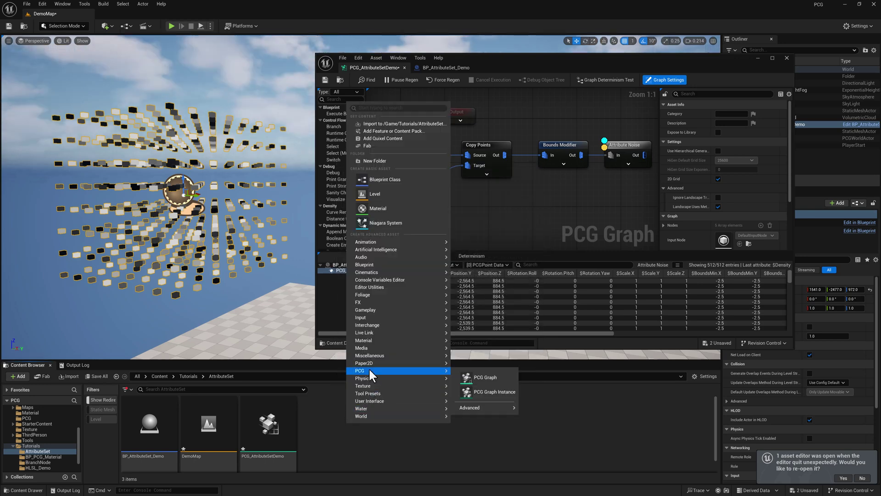
{"action": "left_click", "coordinate": [341, 451]}
Open the BP_AttributeSet_Demo blueprint and search the available components for "pcg".
{"action": "double_click", "coordinate": [149, 423]}
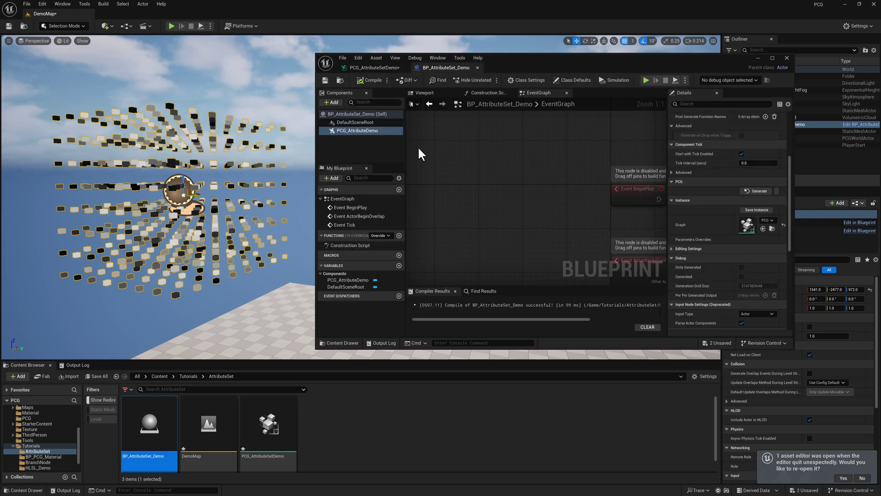
{"action": "left_click", "coordinate": [335, 102]}
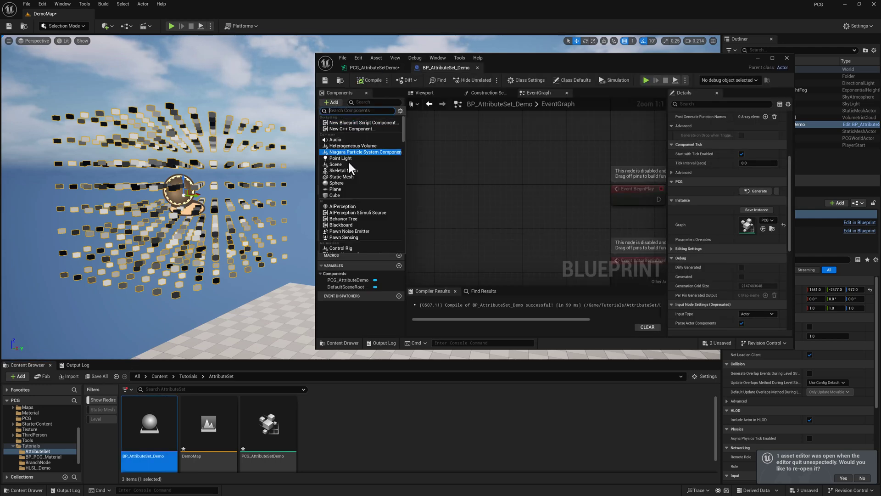
{"action": "type", "text": "pcg"}
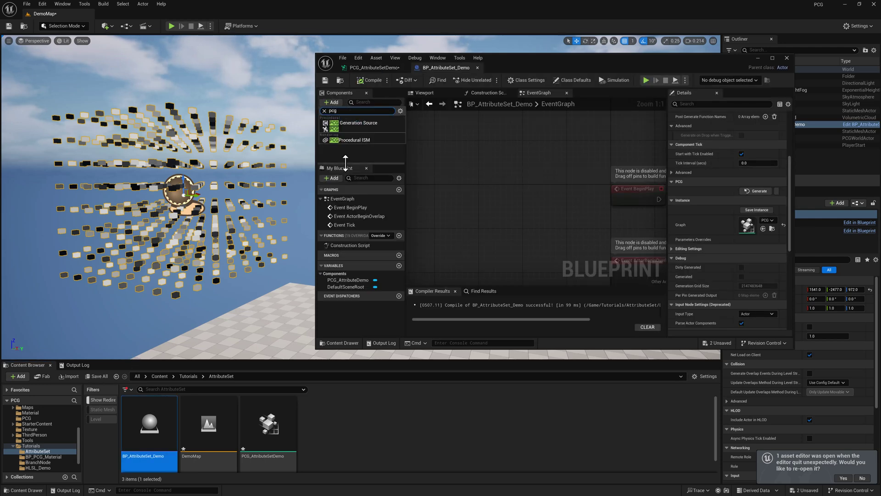
{"action": "left_click", "coordinate": [450, 144]}
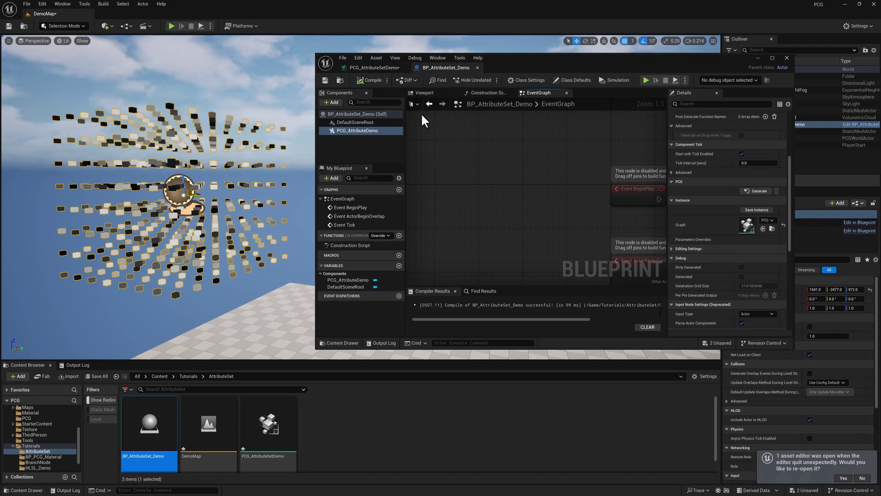
Return to the PCG_AttributeSetDemo graph and review the settings of each node from Create Points Grid through Attribute Noise.
{"action": "left_click", "coordinate": [375, 67]}
{"action": "left_click", "coordinate": [411, 140]}
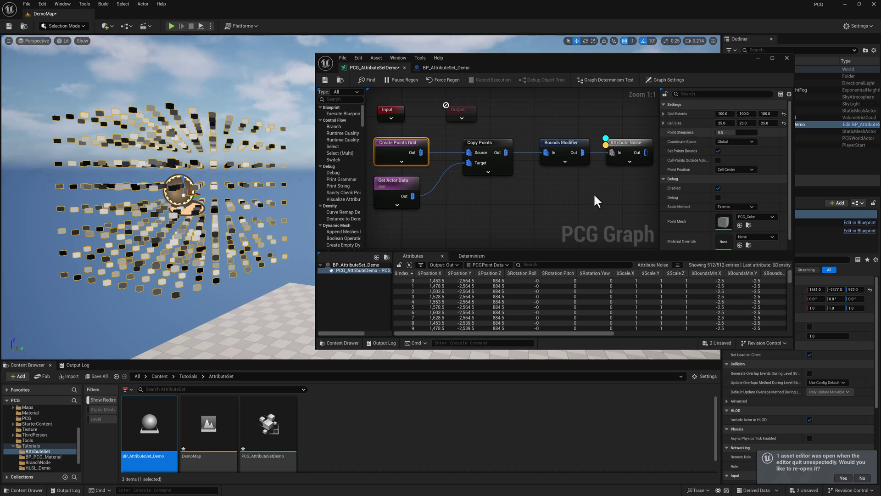
{"action": "left_click", "coordinate": [403, 180]}
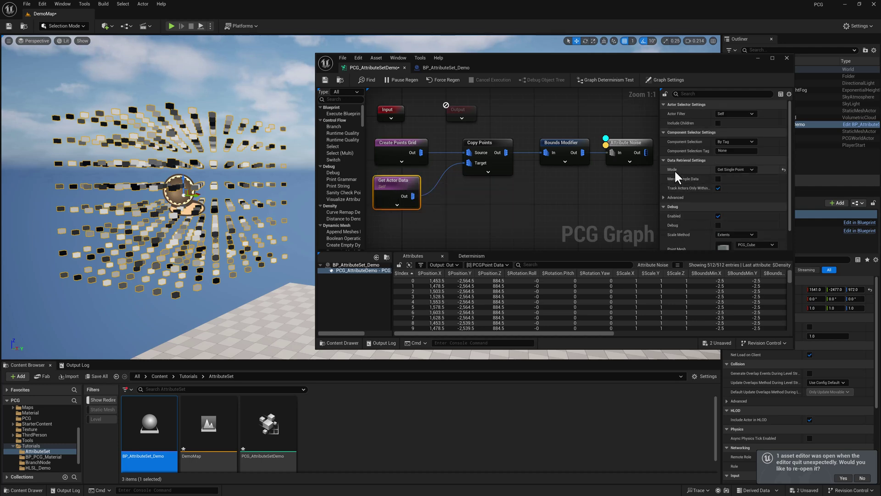
{"action": "left_click", "coordinate": [505, 143]}
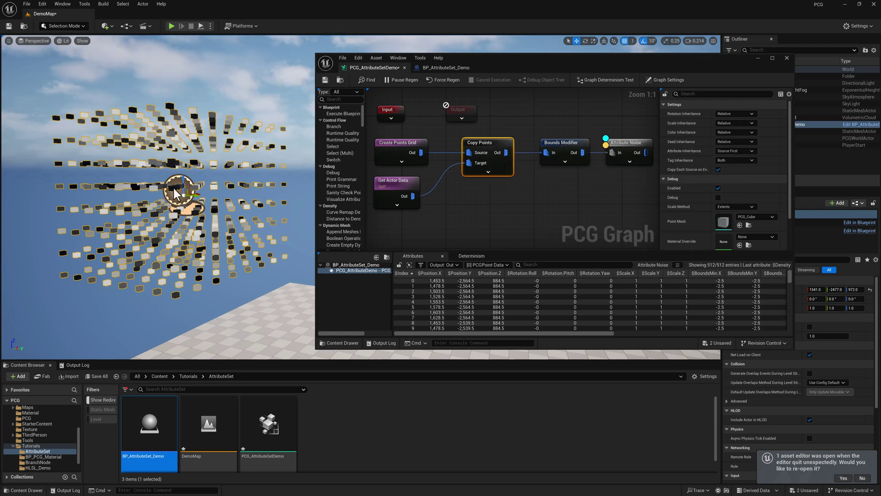
{"action": "left_click", "coordinate": [561, 142]}
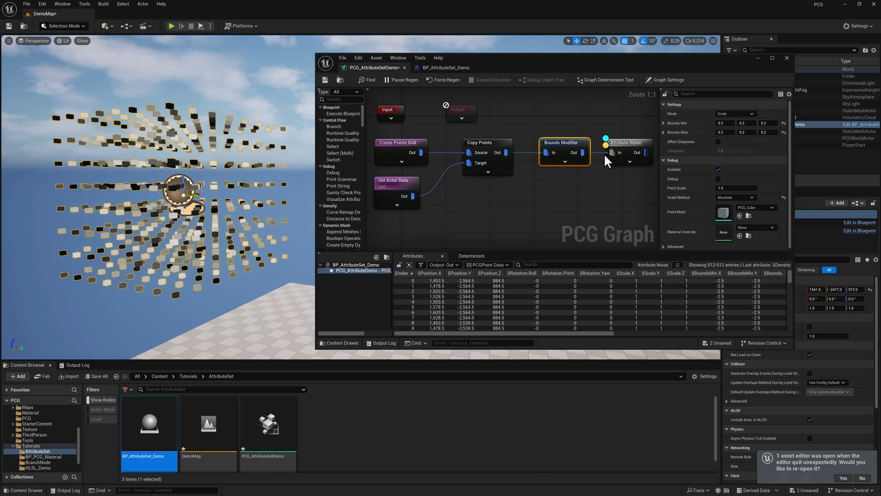
{"action": "left_click", "coordinate": [627, 142]}
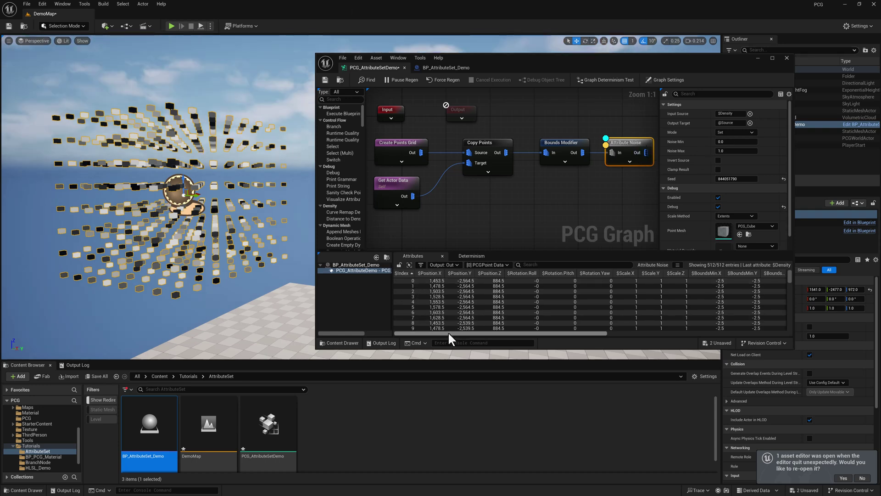
Examine the full range of point attributes in the Attribute Noise data table, including density and seed.
{"action": "left_click_drag", "start_coordinate": [448, 331], "coordinate": [667, 331]}
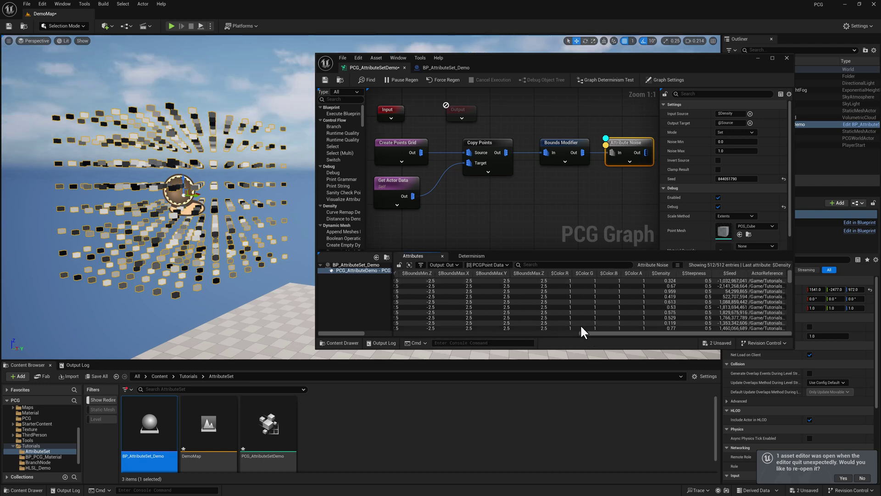
{"action": "left_click_drag", "start_coordinate": [584, 332], "coordinate": [410, 324]}
{"action": "left_click_drag", "start_coordinate": [518, 331], "coordinate": [721, 327]}
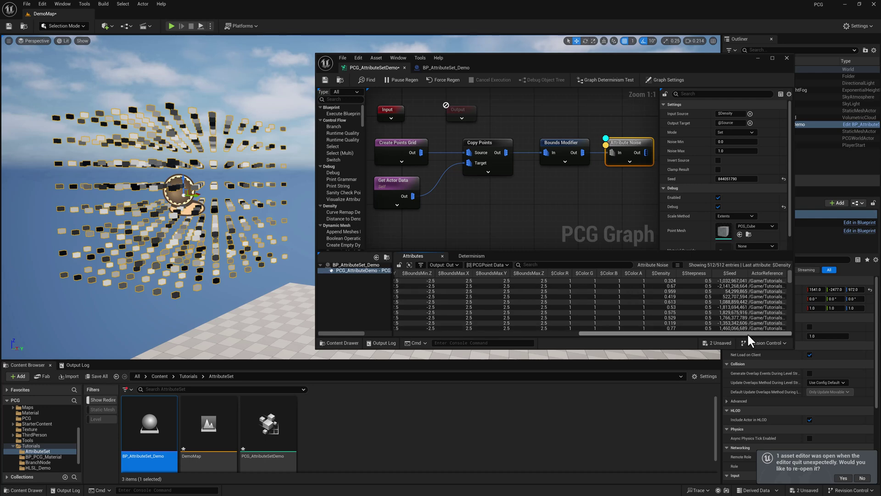
{"action": "left_click_drag", "start_coordinate": [751, 331], "coordinate": [453, 331]}
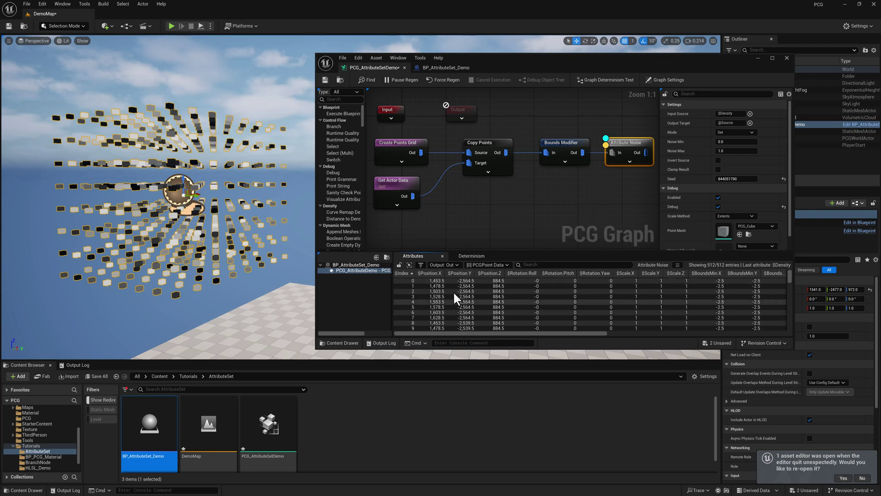
Add an Attribute Reduce node with the Average operation, fed by the Attribute Noise output.
{"action": "key", "text": "f"}
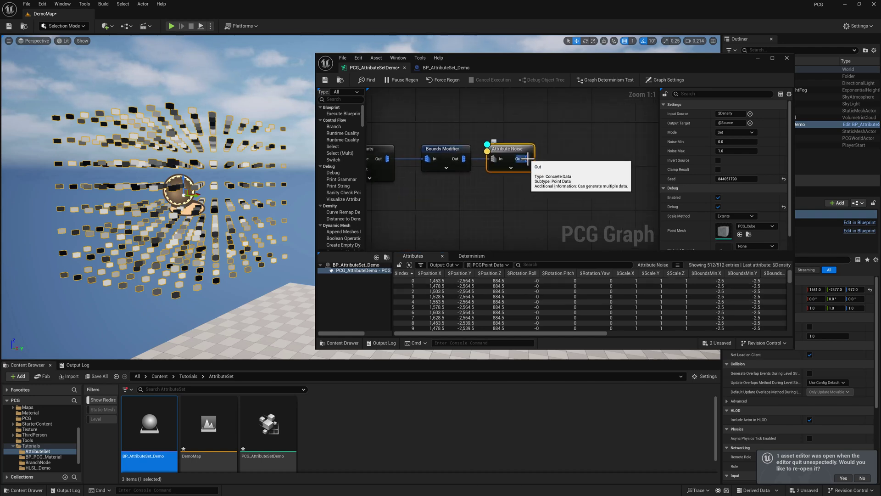
{"action": "left_click_drag", "start_coordinate": [529, 159], "coordinate": [573, 160]}
{"action": "type", "text": "avera"}
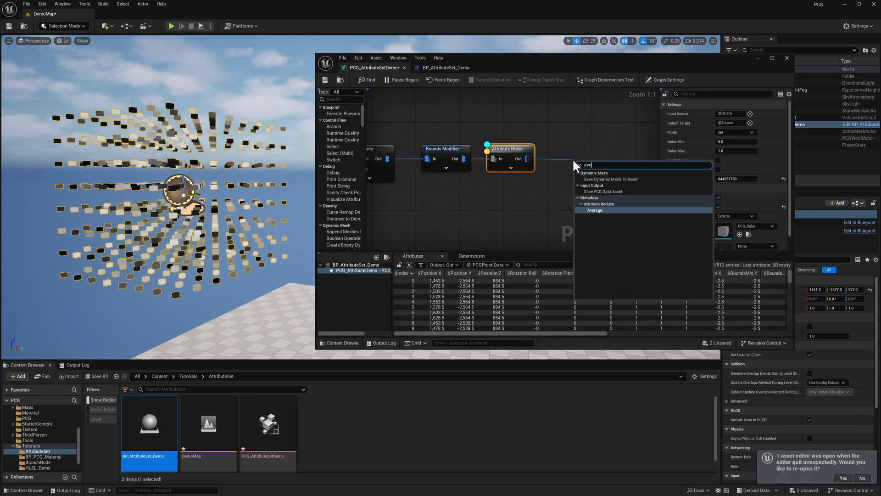
{"action": "left_click", "coordinate": [596, 186]}
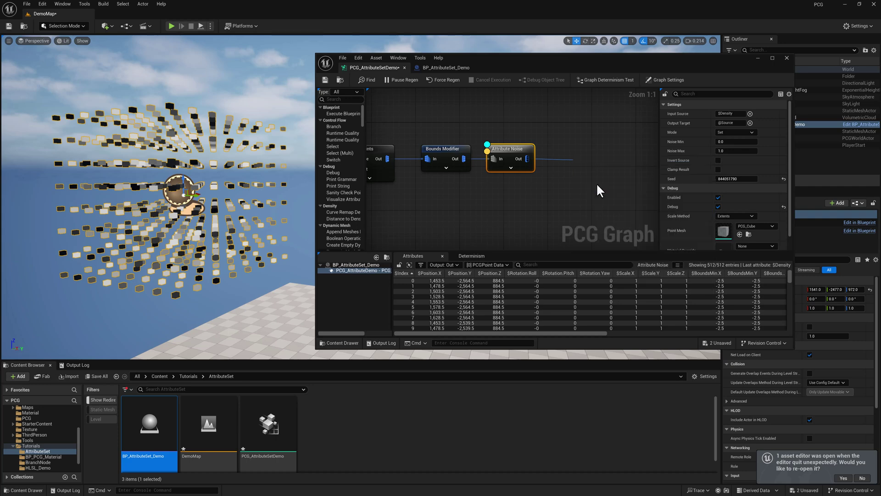
{"action": "left_click_drag", "start_coordinate": [597, 165], "coordinate": [592, 143]}
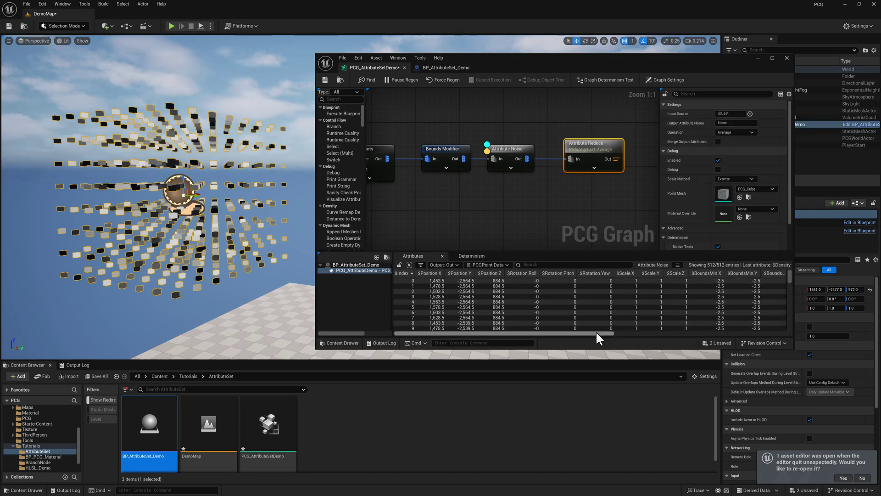
Set the Attribute Reduce node's input source to $Position.x.
{"action": "left_click_drag", "start_coordinate": [596, 332], "coordinate": [529, 332]}
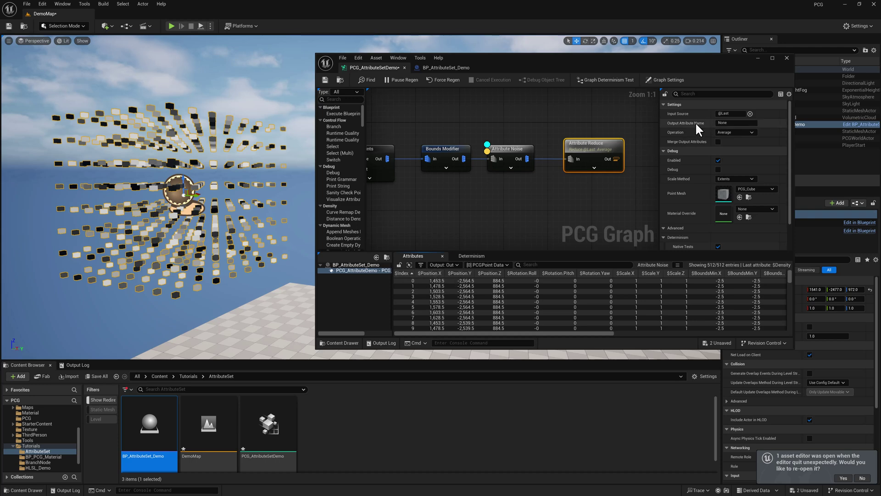
{"action": "left_click", "coordinate": [750, 114]}
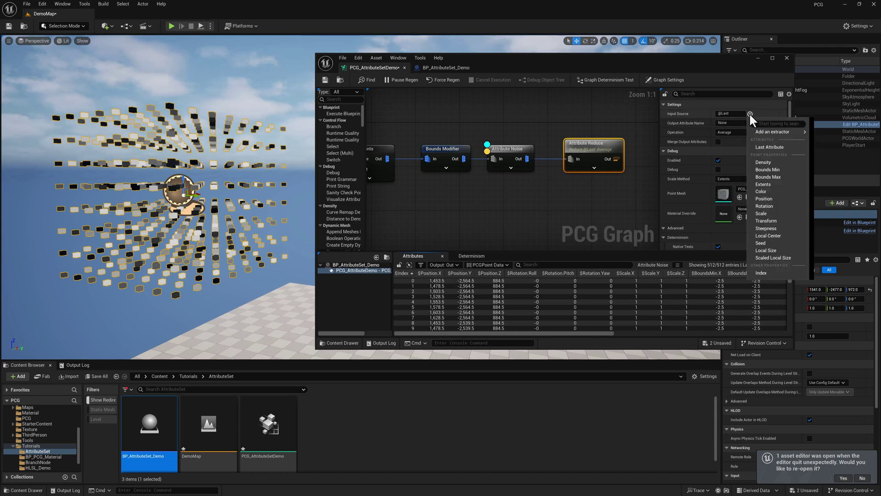
{"action": "left_click", "coordinate": [770, 198]}
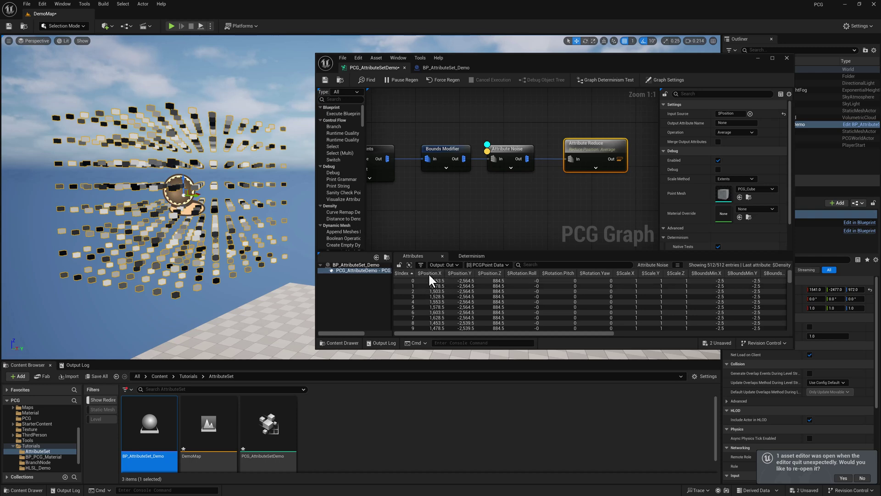
{"action": "left_click", "coordinate": [734, 113]}
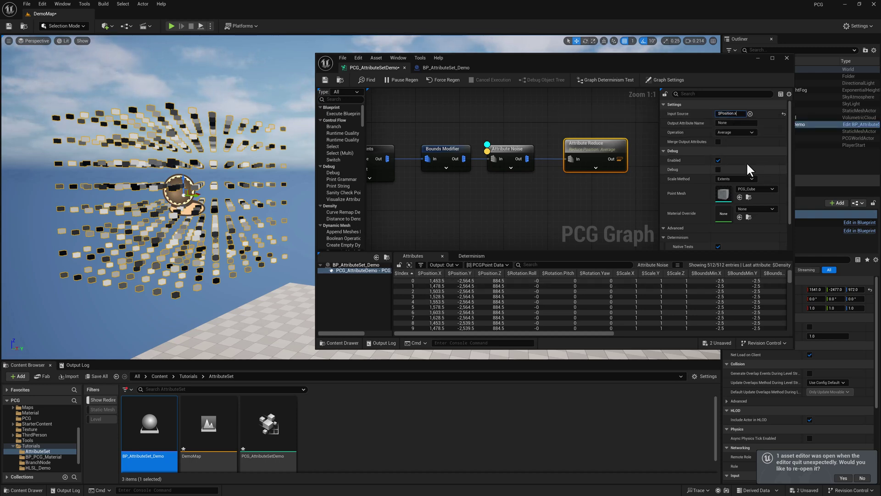
{"action": "key", "text": "Return"}
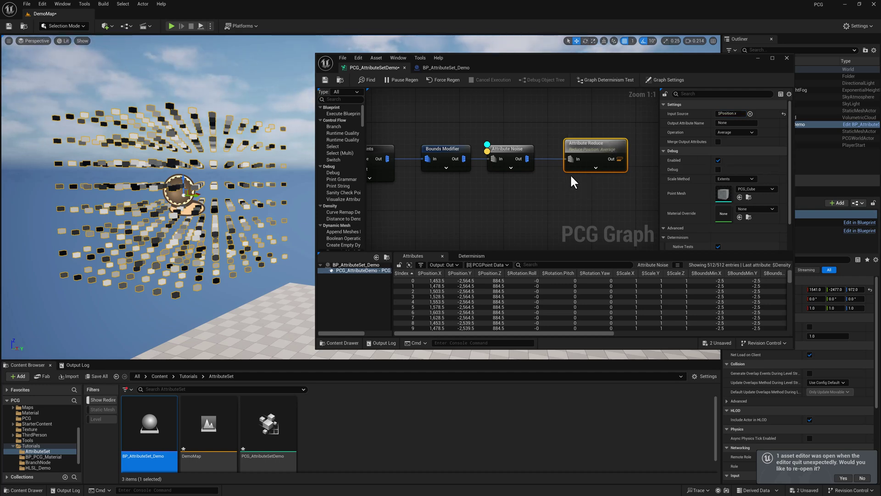
Inspect the Attribute Reduce node's output data and name its output attribute Avg_X.
{"action": "key", "text": "a"}
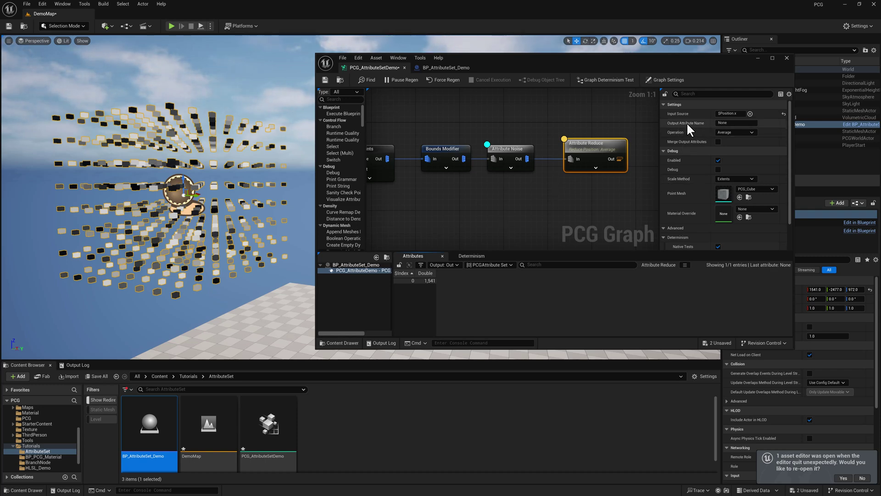
{"action": "left_click", "coordinate": [723, 123]}
{"action": "type", "text": "Avg_X"}
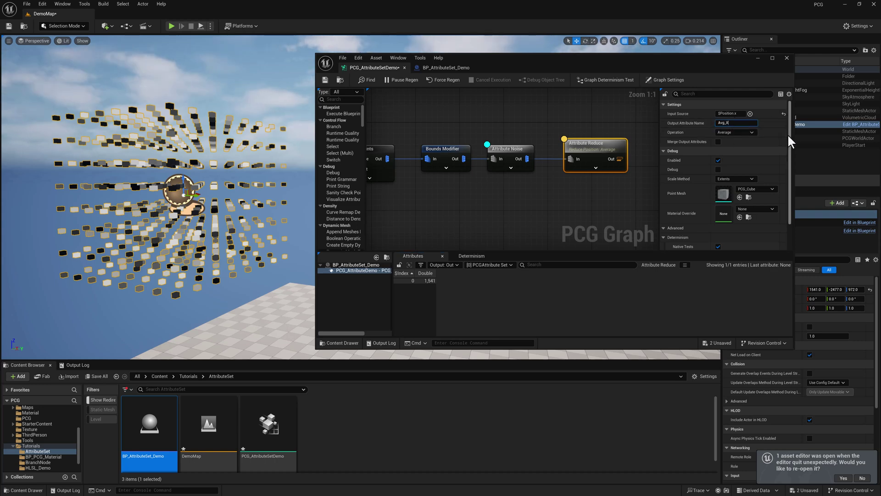
{"action": "key", "text": "Return"}
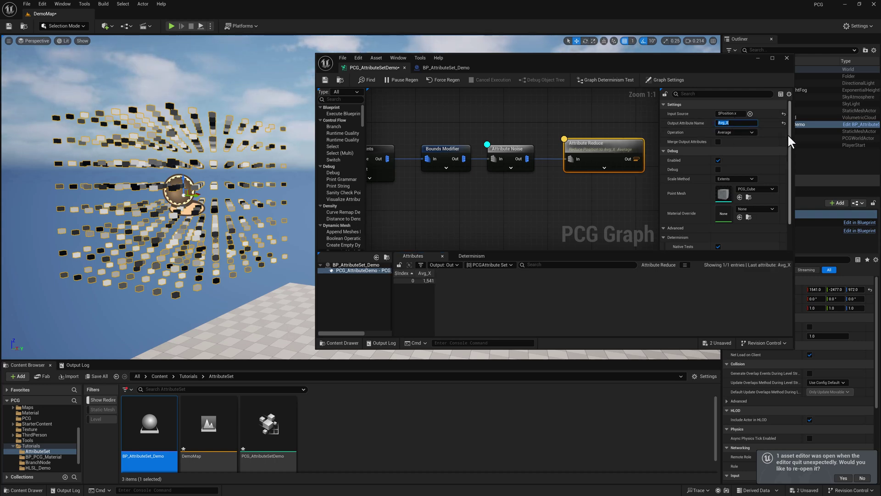
Add an Add Attribute node fed by the Attribute Noise output, with the Attribute Reduce output connected to its Attributes input.
{"action": "right_click_drag", "start_coordinate": [589, 181], "coordinate": [470, 214]}
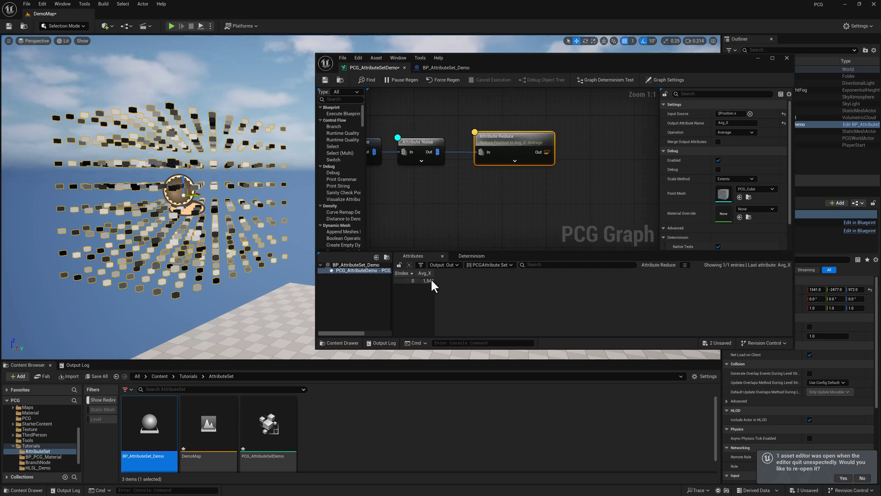
{"action": "left_click_drag", "start_coordinate": [519, 144], "coordinate": [512, 187]}
{"action": "left_click_drag", "start_coordinate": [438, 151], "coordinate": [577, 151]}
{"action": "type", "text": "add"}
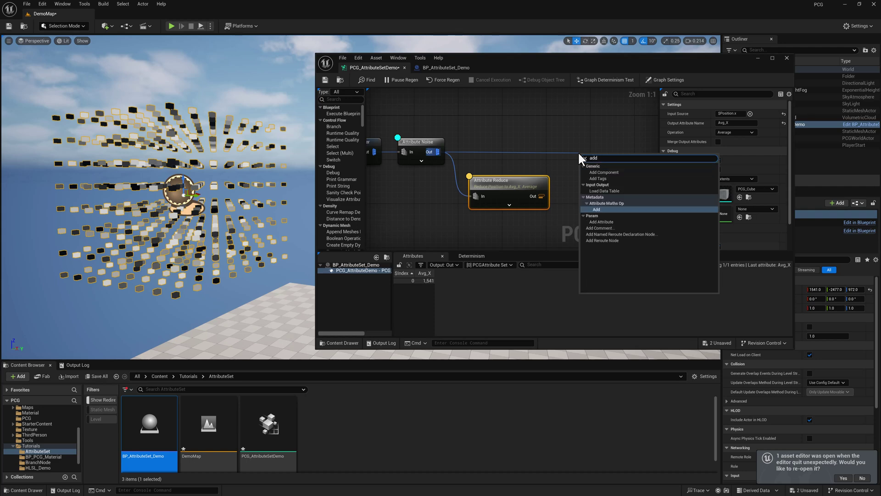
{"action": "key", "text": "Down"}
{"action": "key", "text": "Return"}
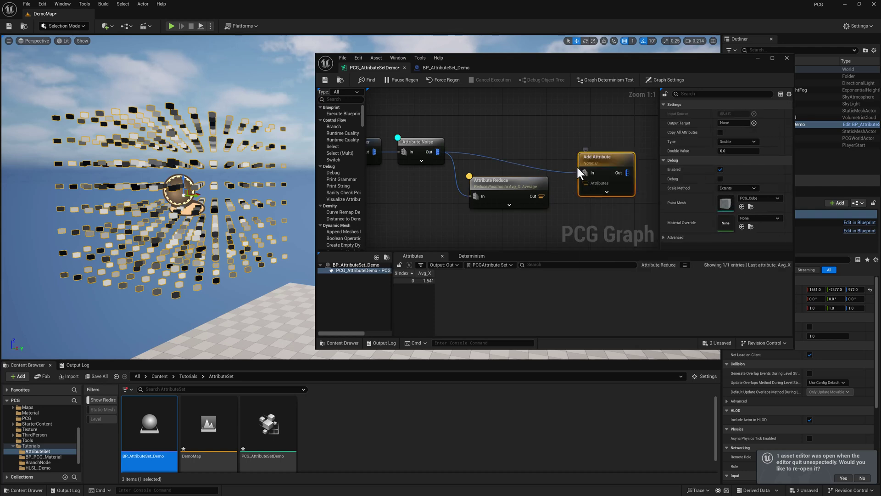
{"action": "left_click_drag", "start_coordinate": [603, 153], "coordinate": [598, 134]}
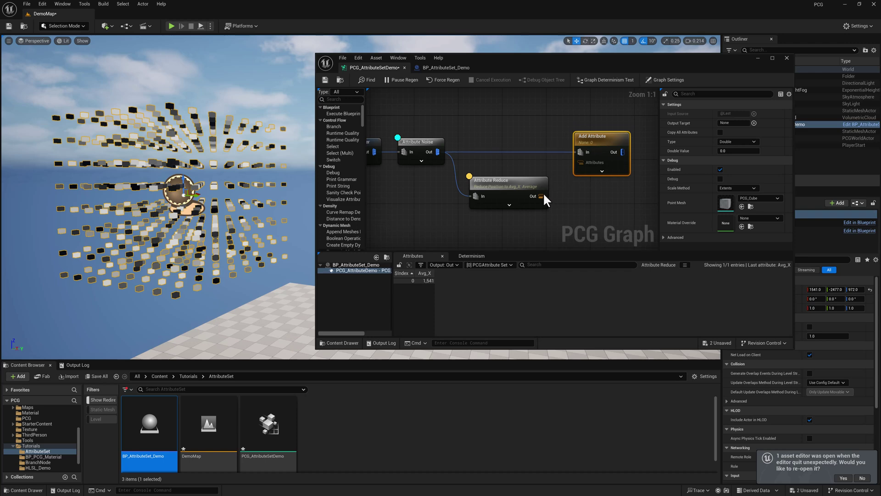
{"action": "left_click_drag", "start_coordinate": [541, 196], "coordinate": [580, 163]}
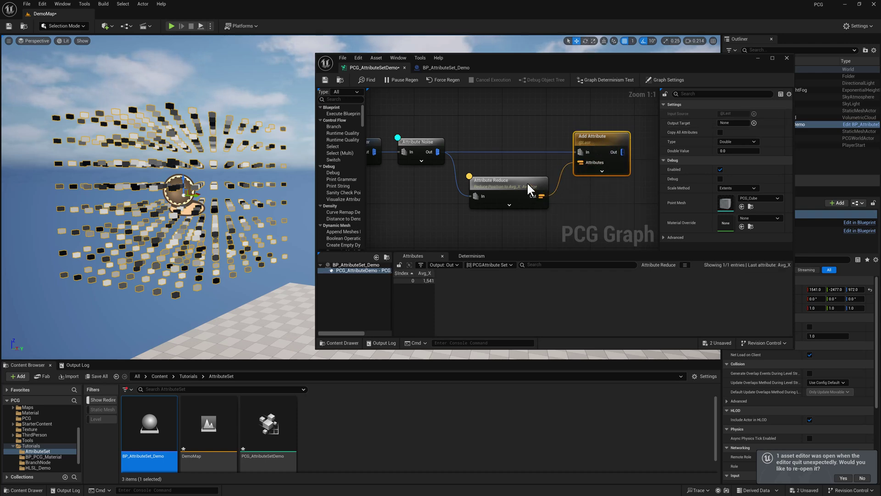
Set the Add Attribute node's input source and output target to Avg_X, and inspect its output data through the last attribute column.
{"action": "left_click", "coordinate": [505, 204]}
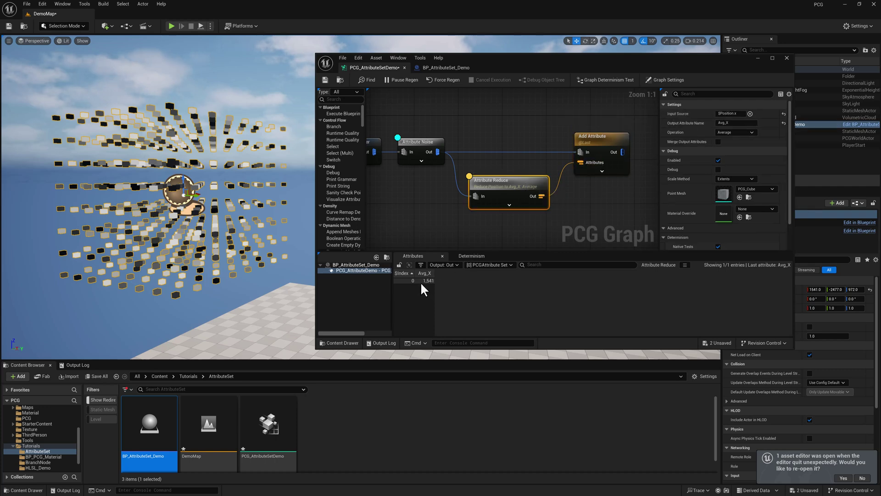
{"action": "left_click", "coordinate": [734, 122]}
{"action": "key", "text": "ctrl+c"}
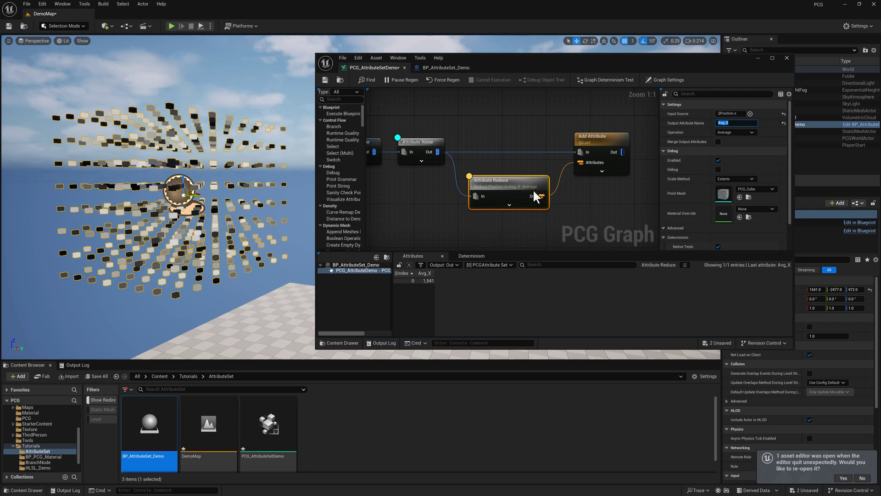
{"action": "left_click", "coordinate": [593, 142]}
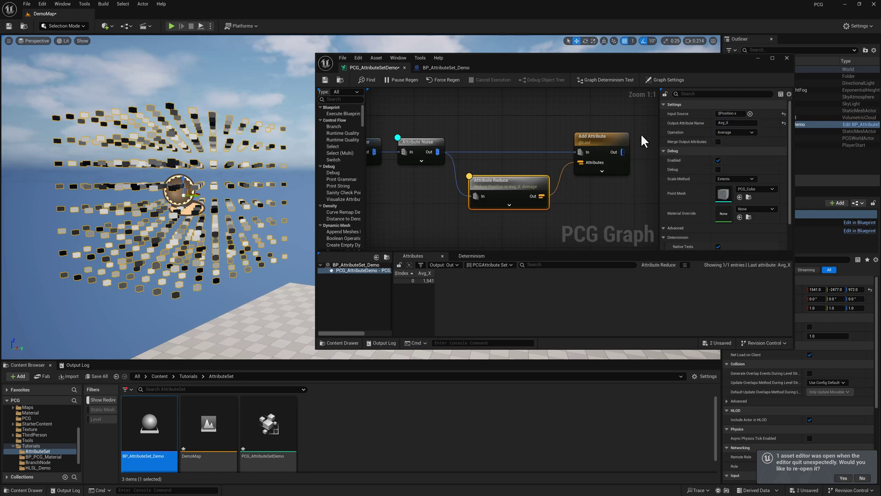
{"action": "left_click", "coordinate": [727, 114]}
{"action": "key", "text": "ctrl+v"}
{"action": "left_click", "coordinate": [723, 122]}
{"action": "key", "text": "ctrl+v"}
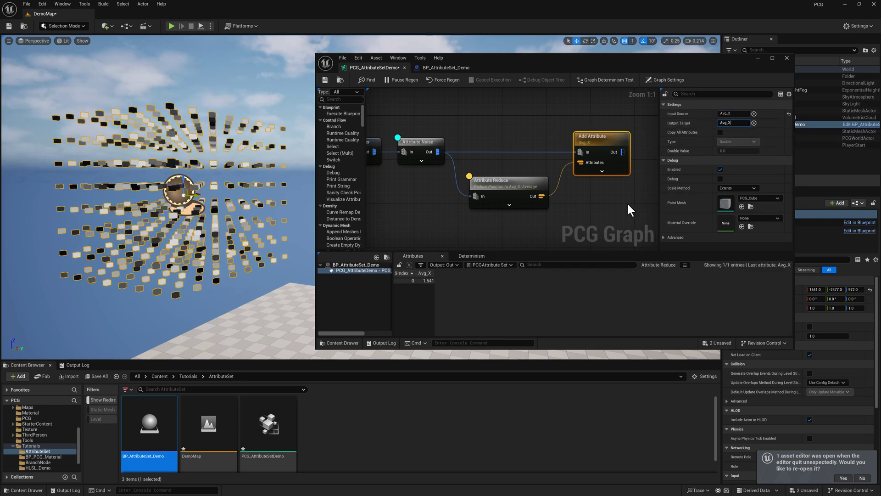
{"action": "left_click", "coordinate": [723, 126]}
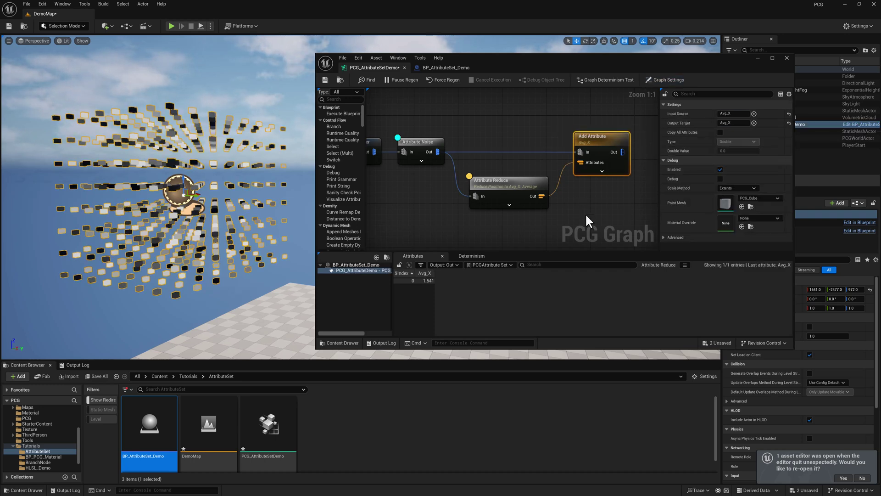
{"action": "key", "text": "a"}
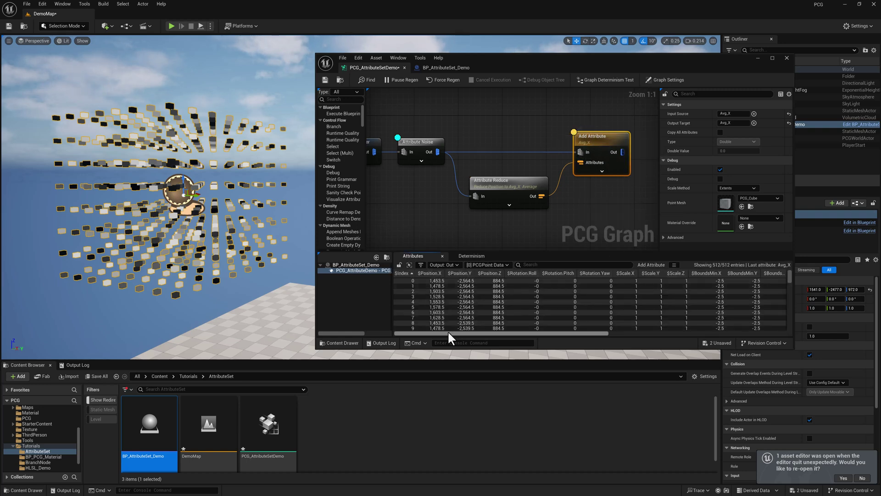
{"action": "left_click_drag", "start_coordinate": [448, 332], "coordinate": [659, 328]}
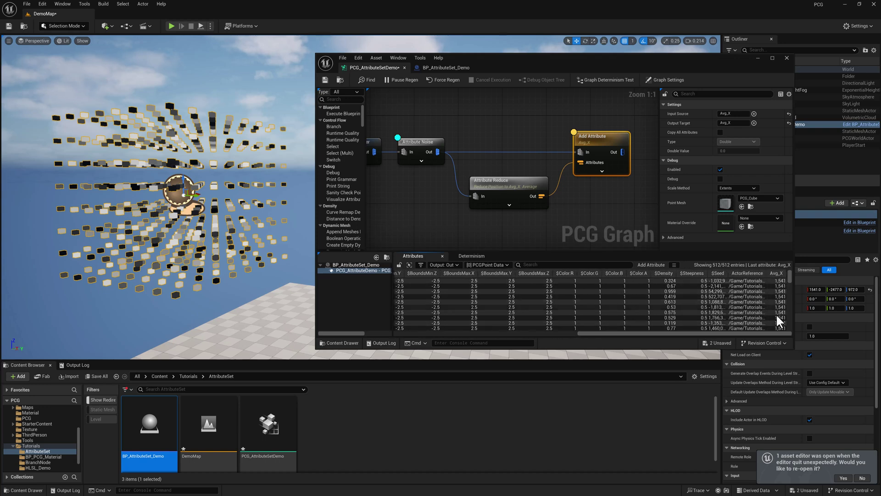
Clear the Attribute Reduce node's output attribute name and check the effect on the Add Attribute node.
{"action": "left_click_drag", "start_coordinate": [524, 180], "coordinate": [523, 174]}
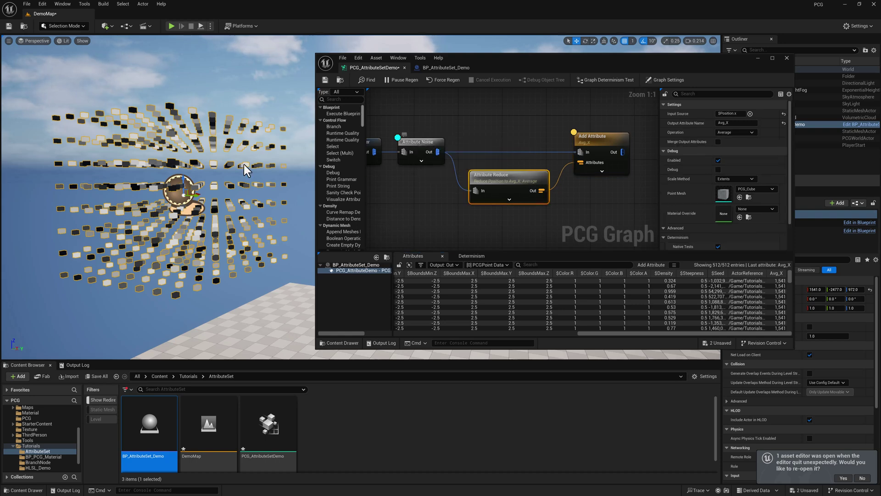
{"action": "left_click", "coordinate": [734, 123]}
{"action": "key", "text": "BackSpace"}
{"action": "left_click", "coordinate": [617, 200]}
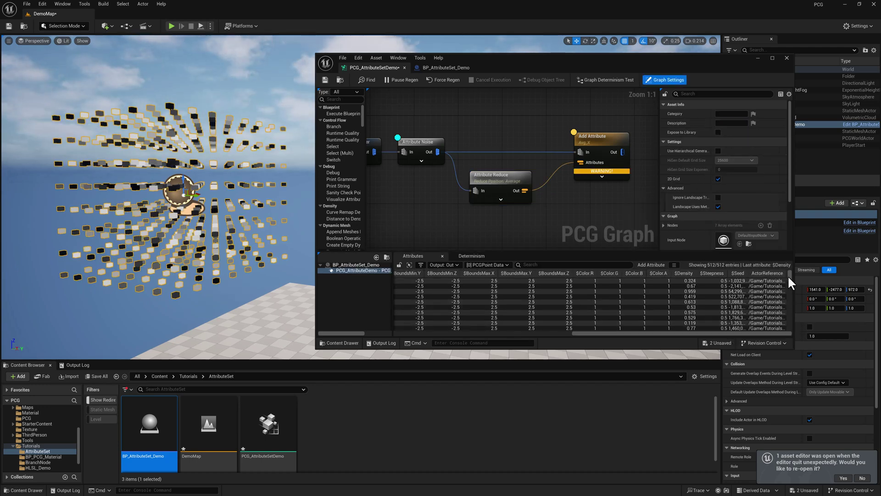
{"action": "left_click", "coordinate": [593, 142]}
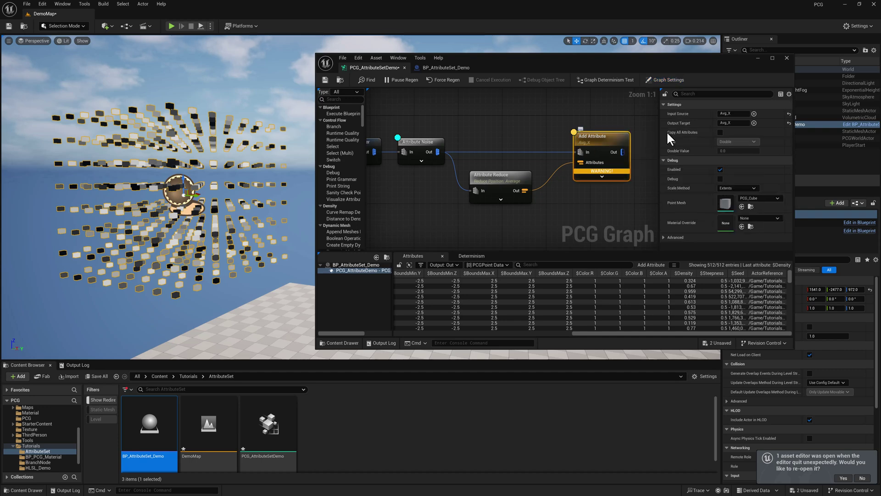
{"action": "left_click", "coordinate": [735, 123]}
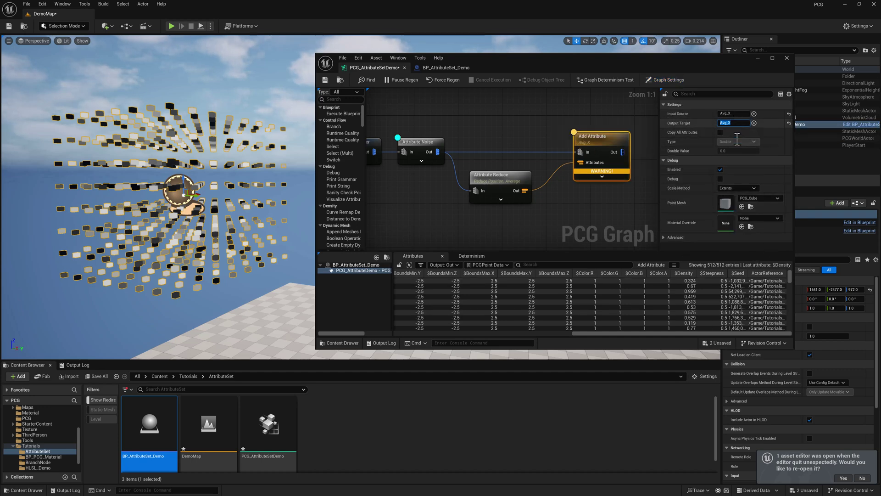
Restore the Attribute Reduce node's output attribute name to Avg_X.
{"action": "left_click", "coordinate": [514, 176]}
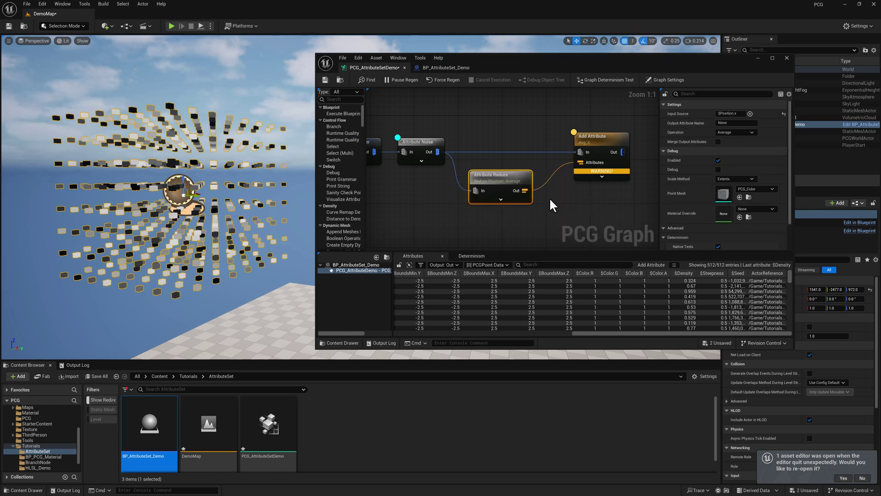
{"action": "left_click", "coordinate": [733, 123]}
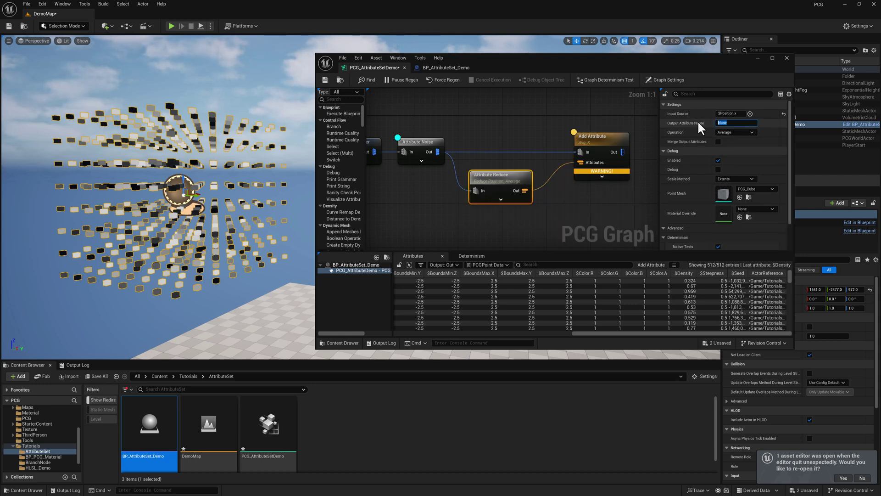
{"action": "type", "text": "Avg_X"}
{"action": "left_click", "coordinate": [564, 174]}
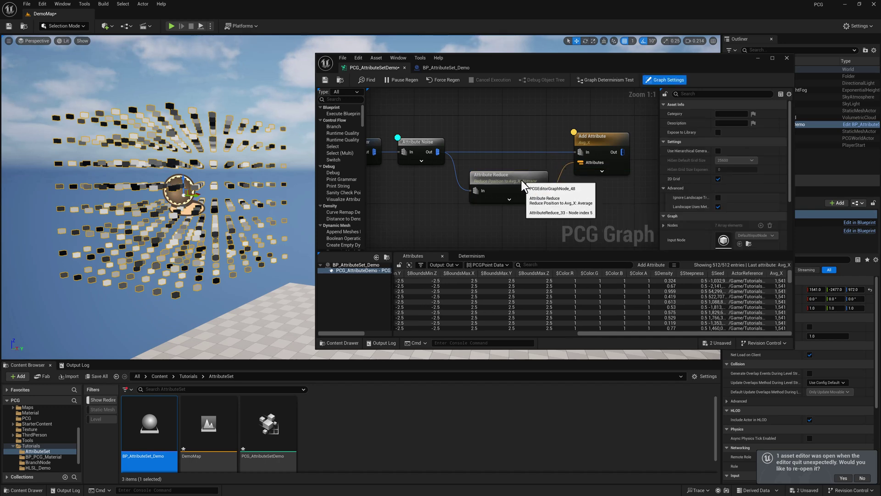
{"action": "left_click", "coordinate": [521, 177]}
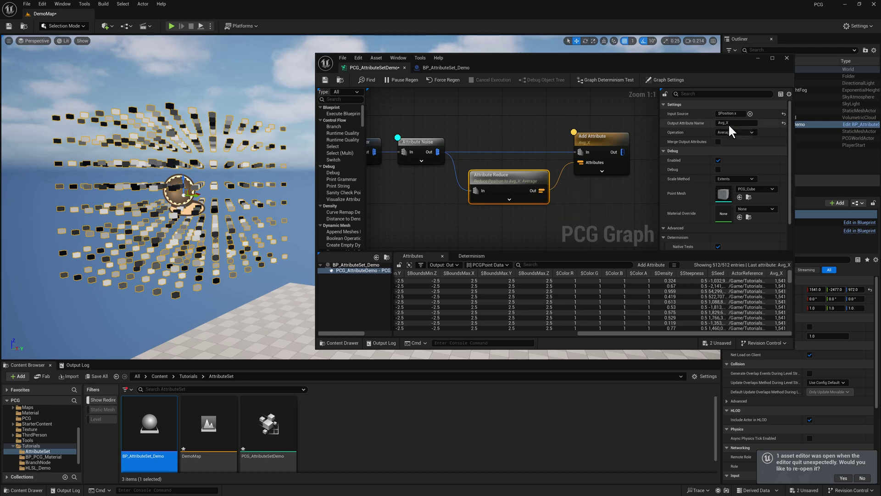
{"action": "left_click", "coordinate": [563, 167]}
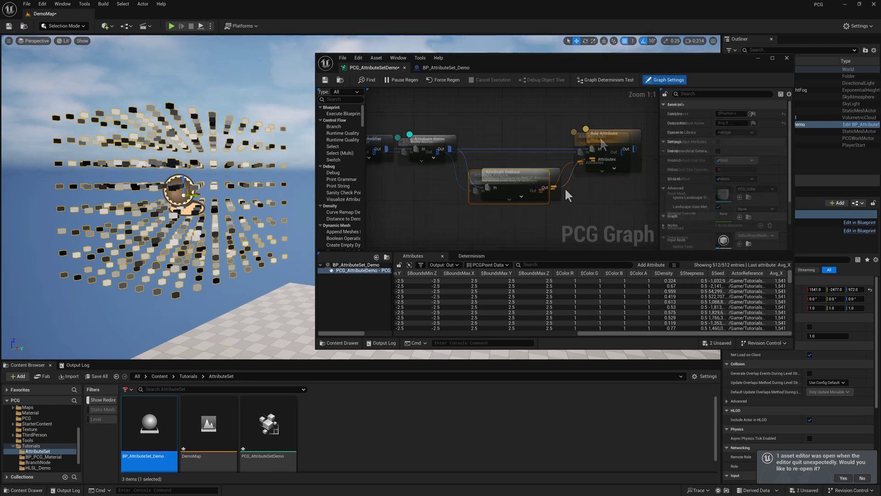
Add a Set attribute maths node with its In A input fed by the Add Attribute output.
{"action": "right_click_drag", "start_coordinate": [580, 203], "coordinate": [592, 200]}
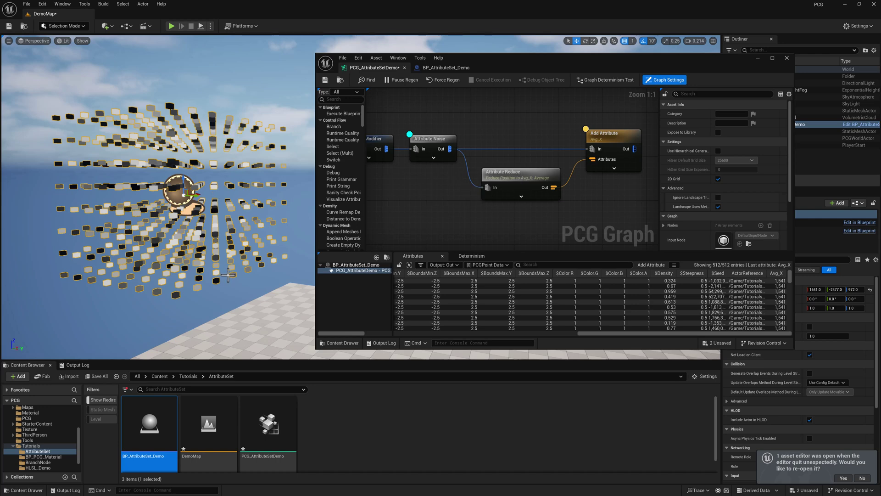
{"action": "right_click_drag", "start_coordinate": [573, 199], "coordinate": [468, 201]}
{"action": "left_click_drag", "start_coordinate": [530, 151], "coordinate": [580, 149]}
{"action": "type", "text": "set"}
{"action": "key", "text": "Return"}
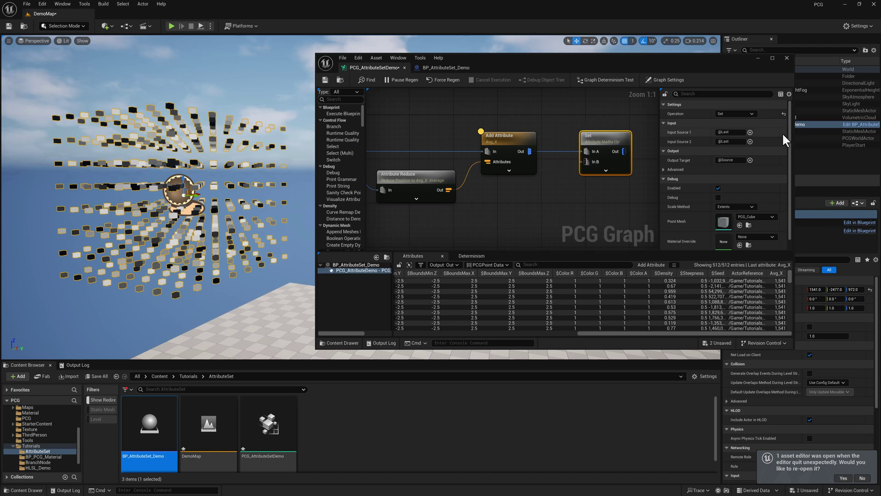
Set the Set node's input source 1 to $Position.x and input source 2 to Avg_X, and feed In B from the Add Attribute output.
{"action": "left_click", "coordinate": [750, 132]}
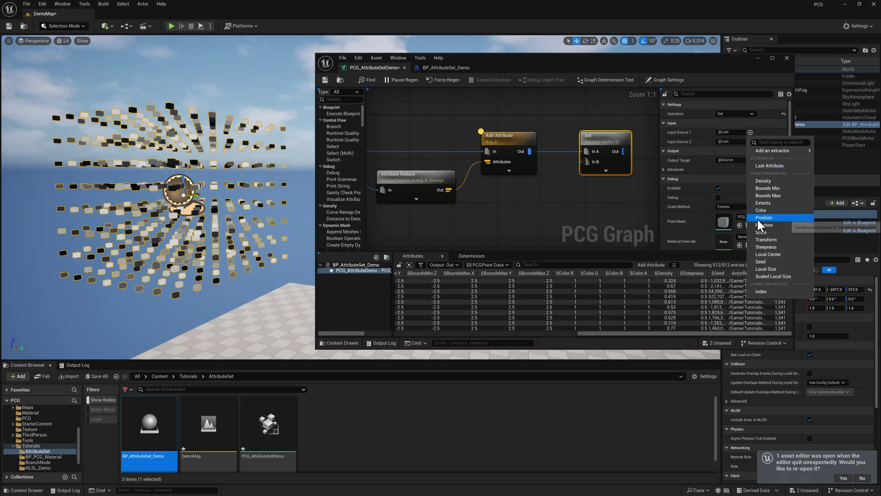
{"action": "left_click", "coordinate": [709, 169]}
{"action": "left_click", "coordinate": [732, 132]}
{"action": "type", "text": "$Position.x"}
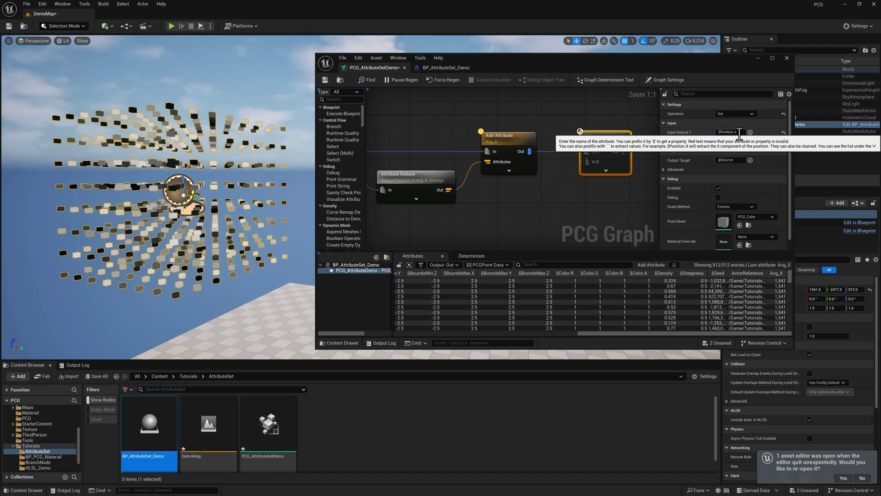
{"action": "key", "text": "Return"}
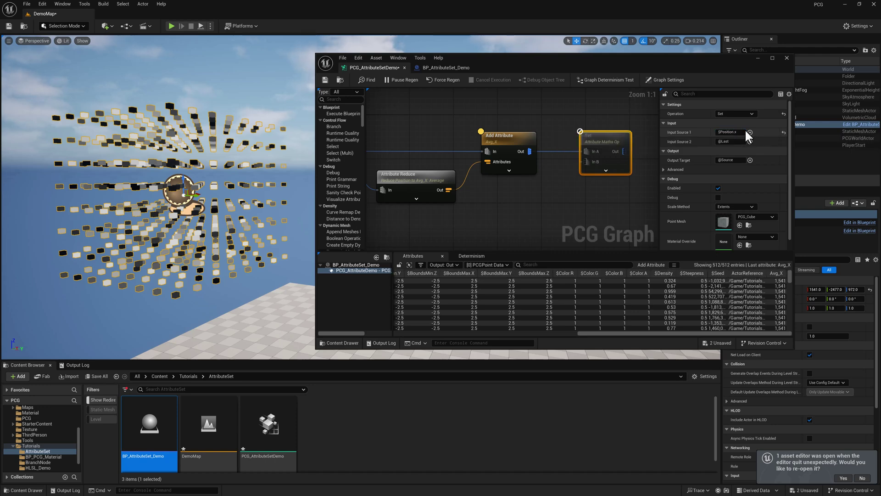
{"action": "left_click", "coordinate": [724, 142]}
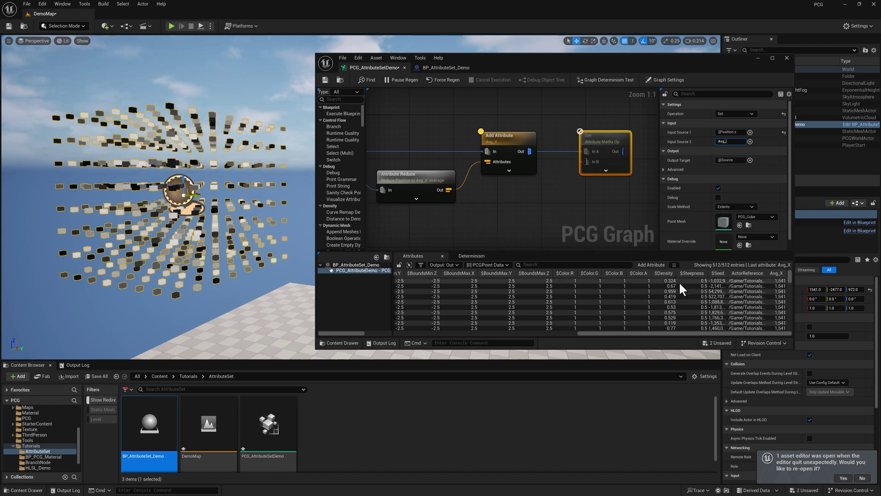
{"action": "key", "text": "Return"}
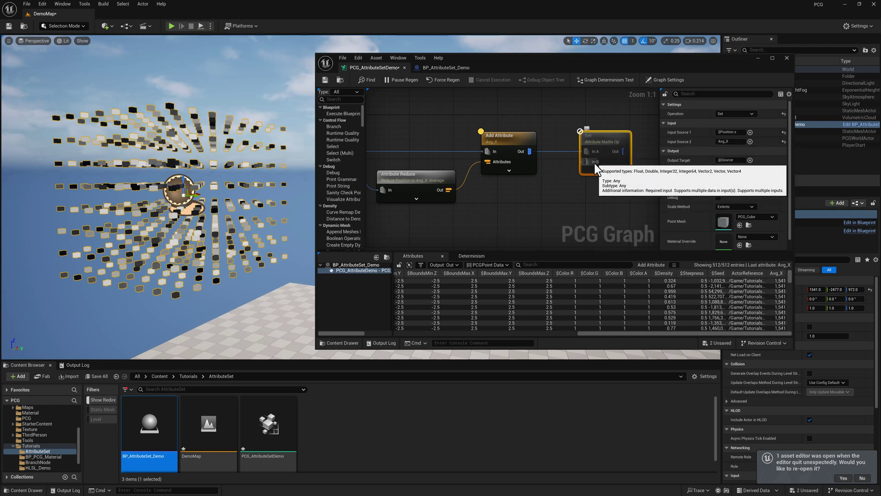
{"action": "left_click_drag", "start_coordinate": [588, 162], "coordinate": [529, 152]}
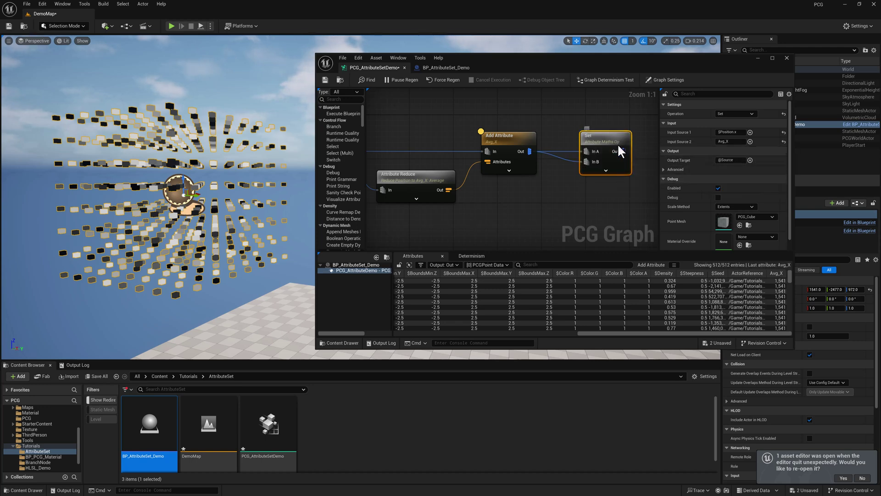
Enable debug display on the Set node and disable it on the Attribute Noise node.
{"action": "key", "text": "d"}
{"action": "right_click_drag", "start_coordinate": [483, 201], "coordinate": [592, 201]}
{"action": "left_click", "coordinate": [453, 138]}
{"action": "key", "text": "d"}
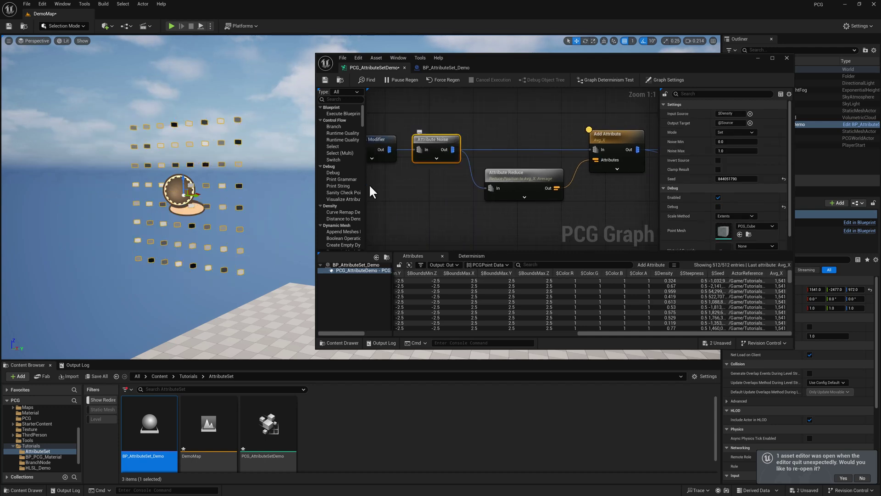
Feed the Set node's In B directly from the Attribute Reduce output, and compare the attribute name used on both nodes.
{"action": "right_click_drag", "start_coordinate": [565, 213], "coordinate": [423, 219]}
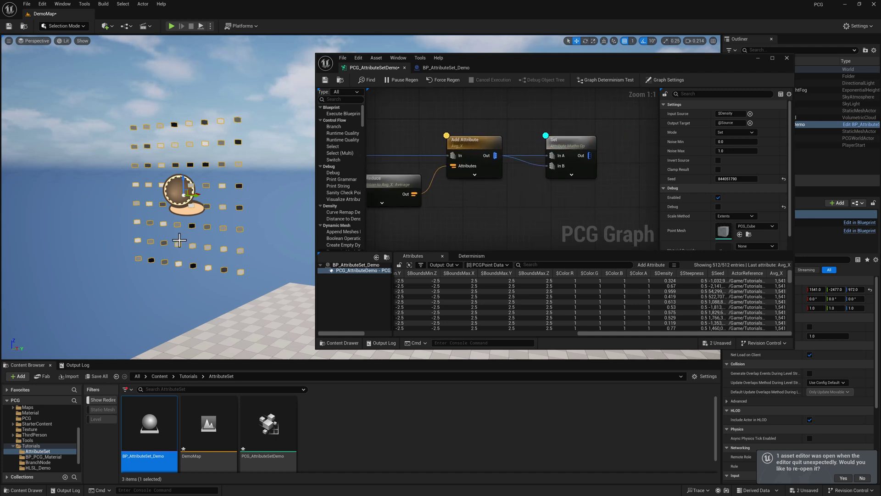
{"action": "left_click", "coordinate": [436, 192]}
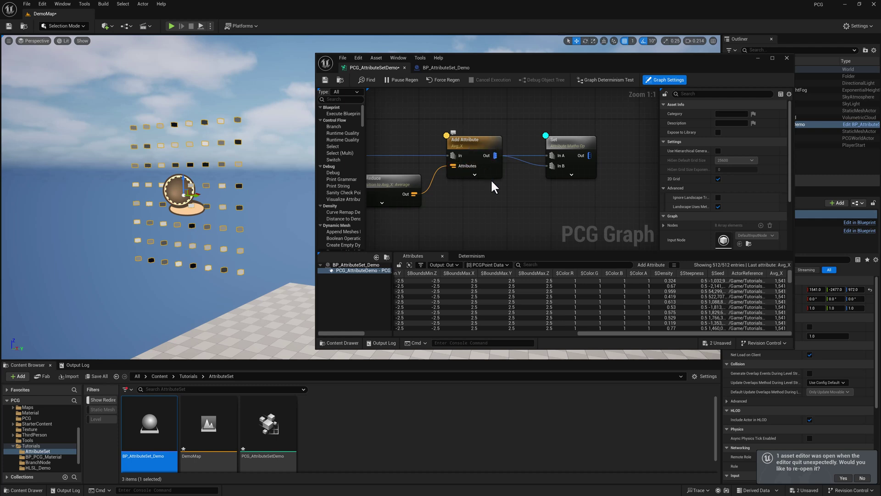
{"action": "left_click_drag", "start_coordinate": [413, 194], "coordinate": [553, 166]}
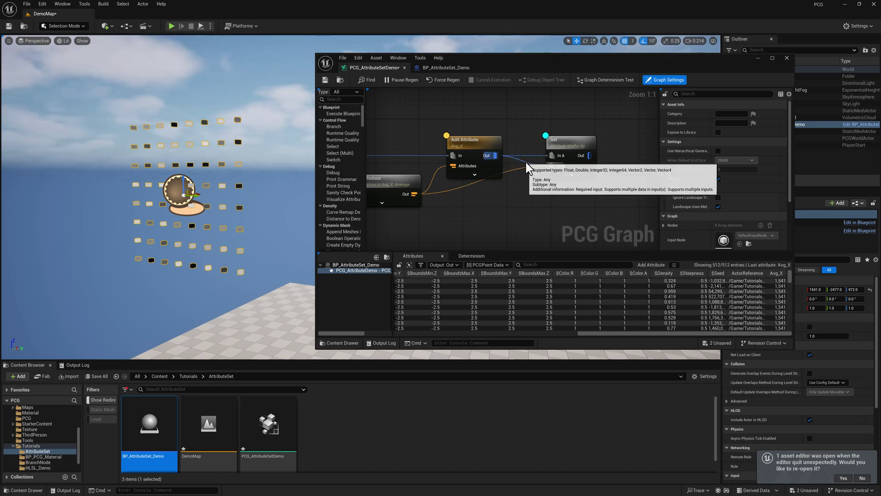
{"action": "left_click", "coordinate": [563, 158]}
{"action": "left_click", "coordinate": [733, 143]}
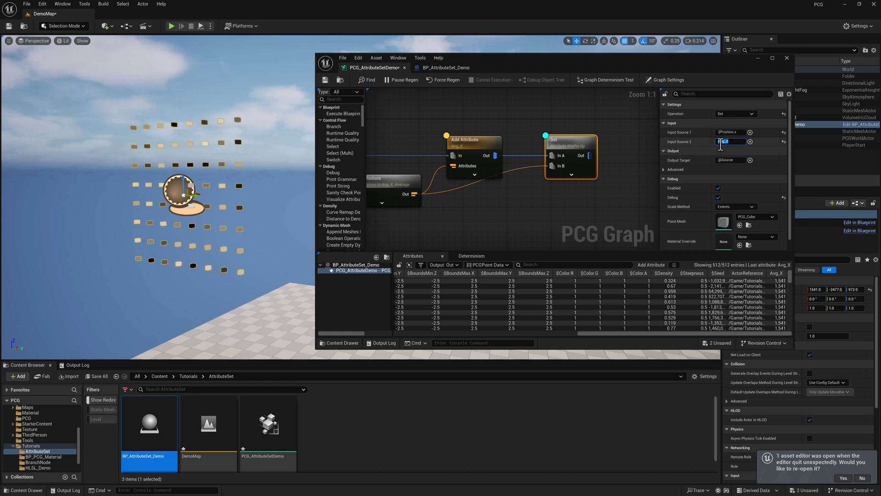
{"action": "left_click", "coordinate": [404, 178]}
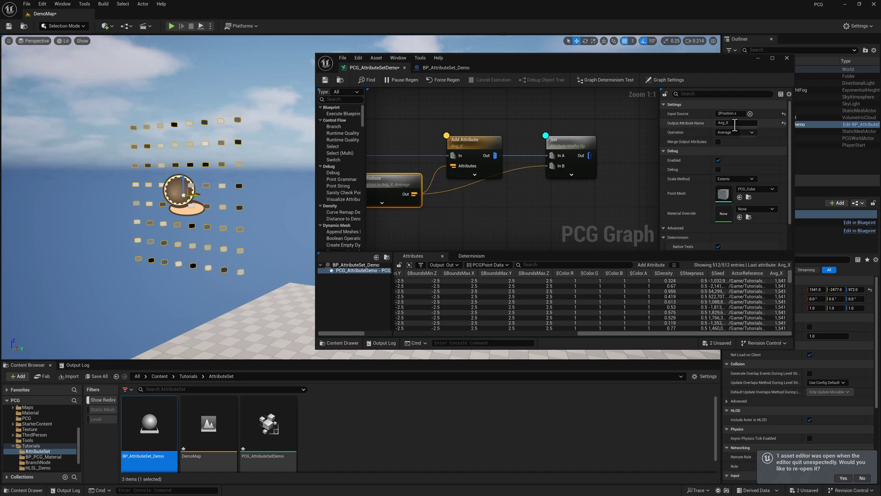
Delete the Set node and enable debug display on the Add Attribute node.
{"action": "left_click", "coordinate": [567, 147]}
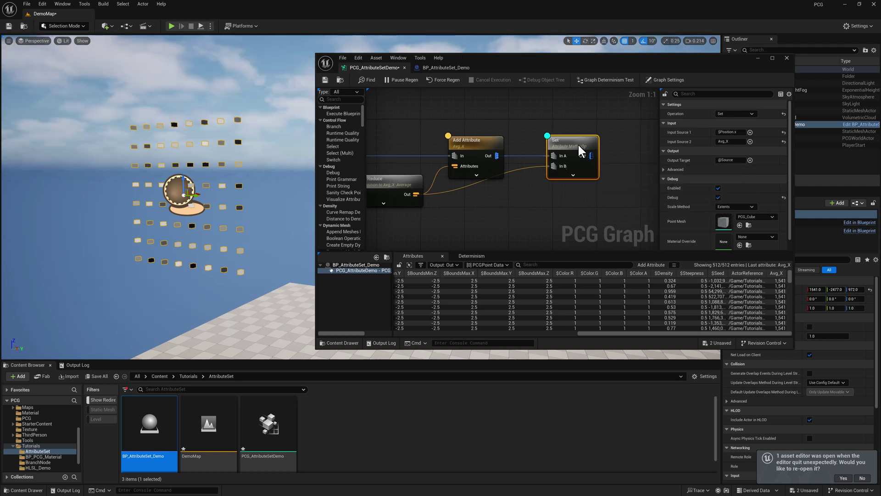
{"action": "right_click_drag", "start_coordinate": [580, 143], "coordinate": [581, 144]}
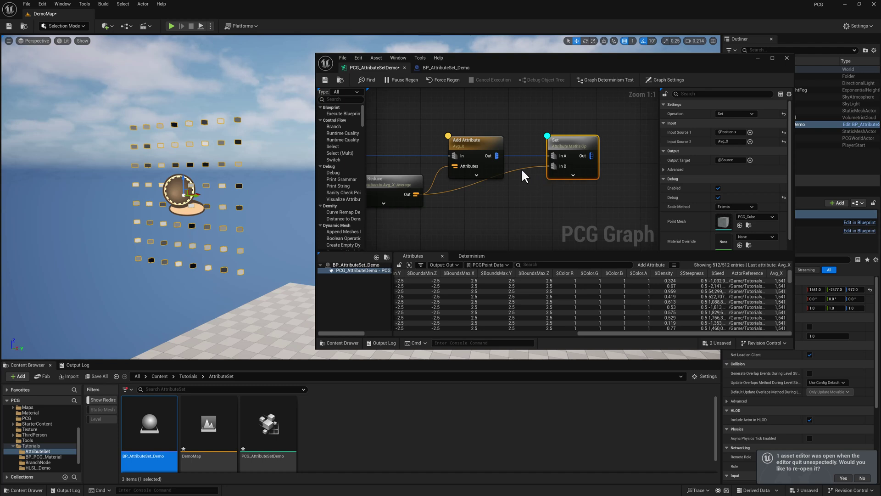
{"action": "key", "text": "Delete"}
{"action": "left_click", "coordinate": [489, 139]}
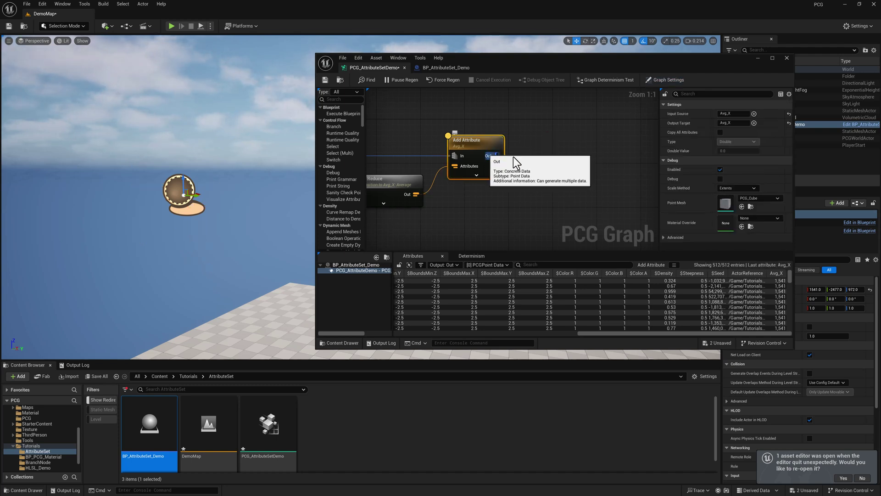
{"action": "key", "text": "d"}
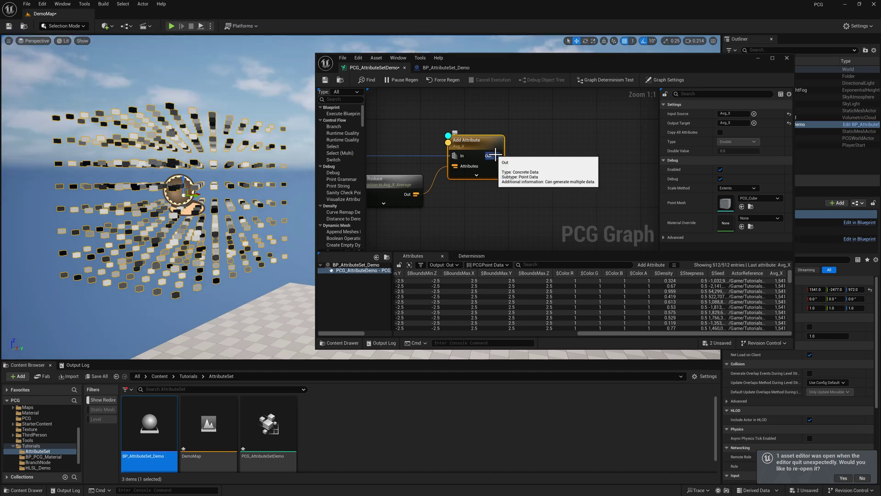
Add a Subtract attribute maths node with both In A and In B fed by the Add Attribute output.
{"action": "left_click_drag", "start_coordinate": [492, 156], "coordinate": [530, 150]}
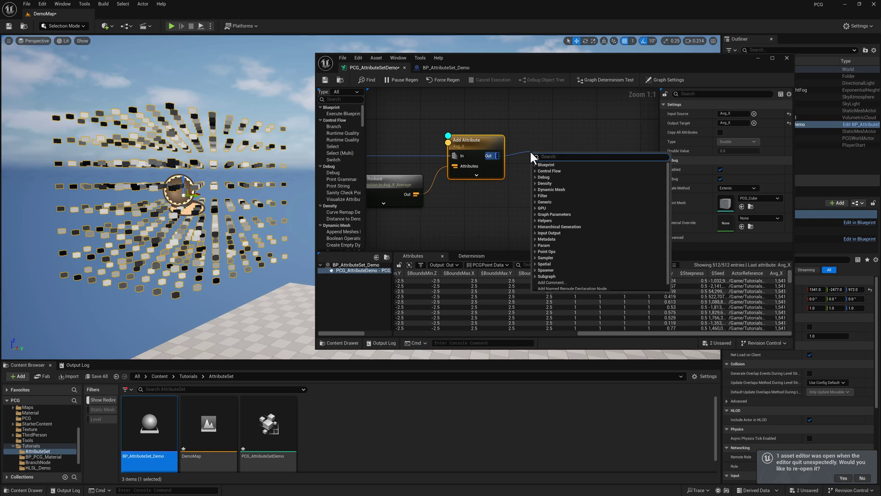
{"action": "type", "text": "sub"}
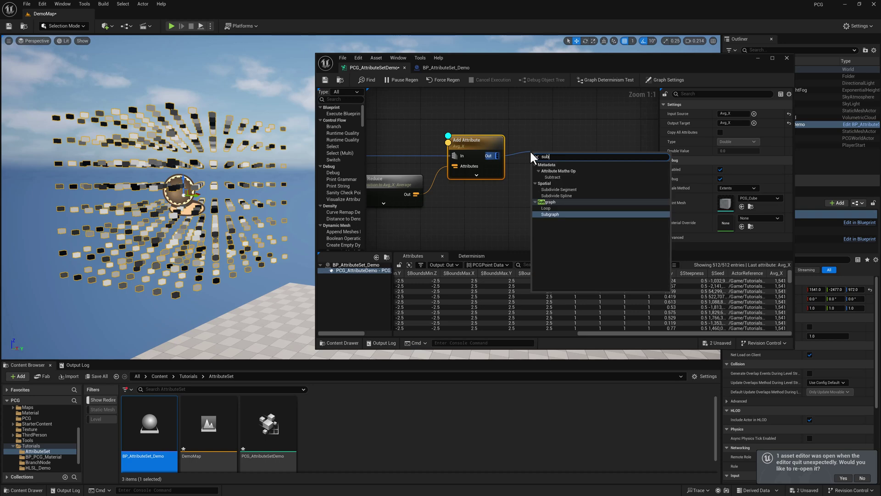
{"action": "left_click", "coordinate": [552, 177]}
{"action": "left_click_drag", "start_coordinate": [557, 151], "coordinate": [562, 136]}
{"action": "left_click_drag", "start_coordinate": [542, 164], "coordinate": [497, 156]}
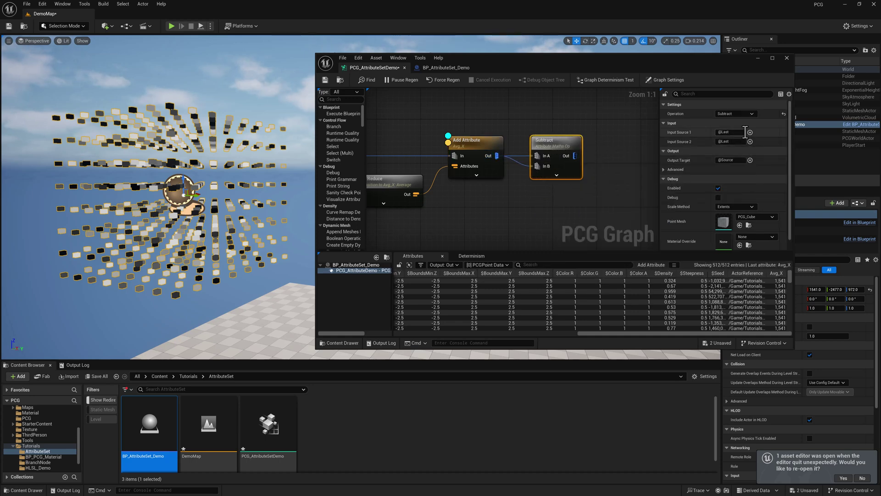
Set the Subtract node's input source 1 to Avg_X and input source 2 to $Position.x.
{"action": "left_click", "coordinate": [749, 131]}
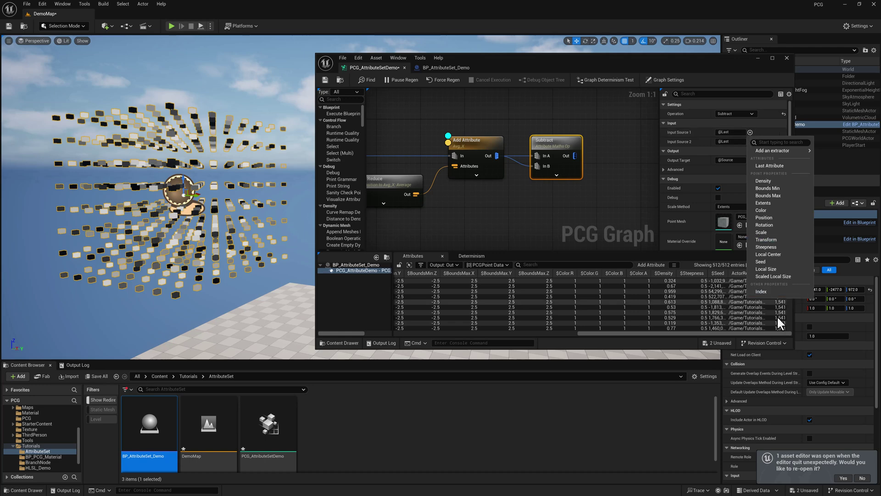
{"action": "left_click", "coordinate": [746, 331]}
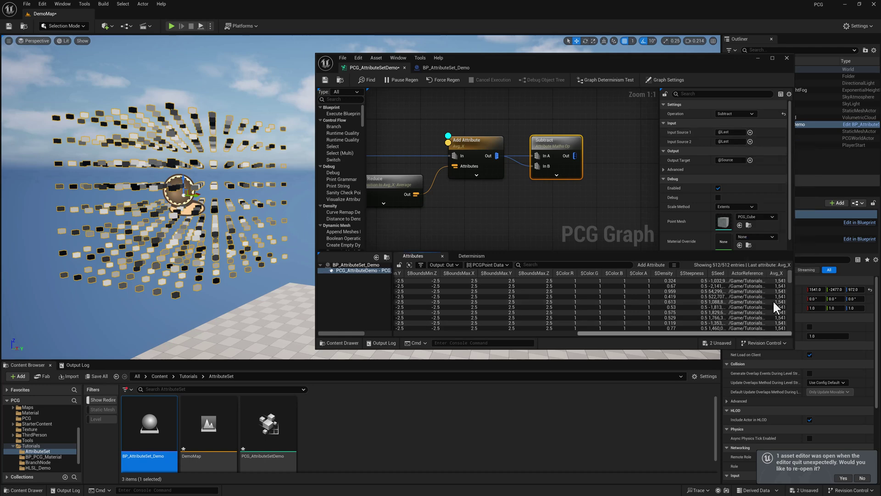
{"action": "left_click", "coordinate": [731, 131]}
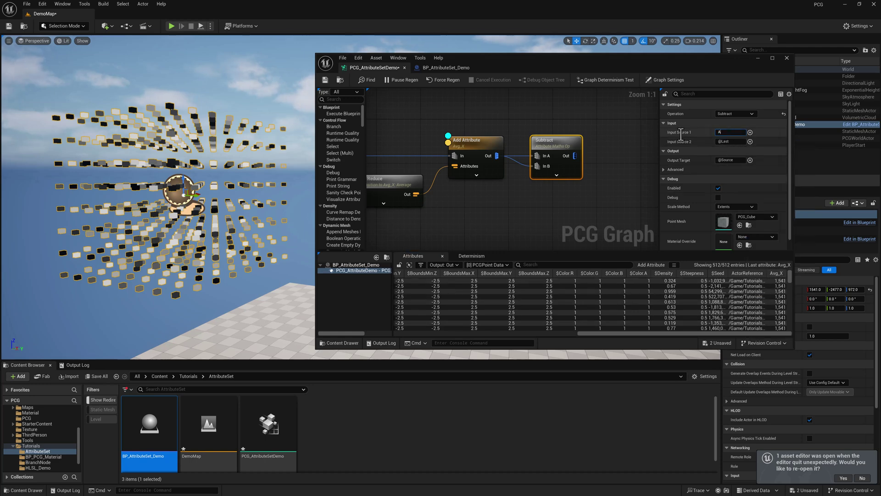
{"action": "key", "text": "Return"}
{"action": "left_click", "coordinate": [749, 141]}
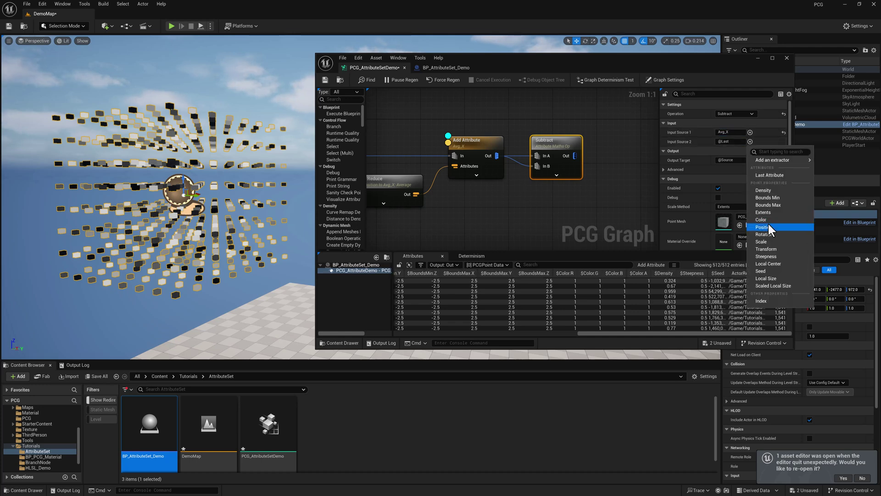
{"action": "left_click", "coordinate": [767, 222]}
{"action": "left_click", "coordinate": [737, 142]}
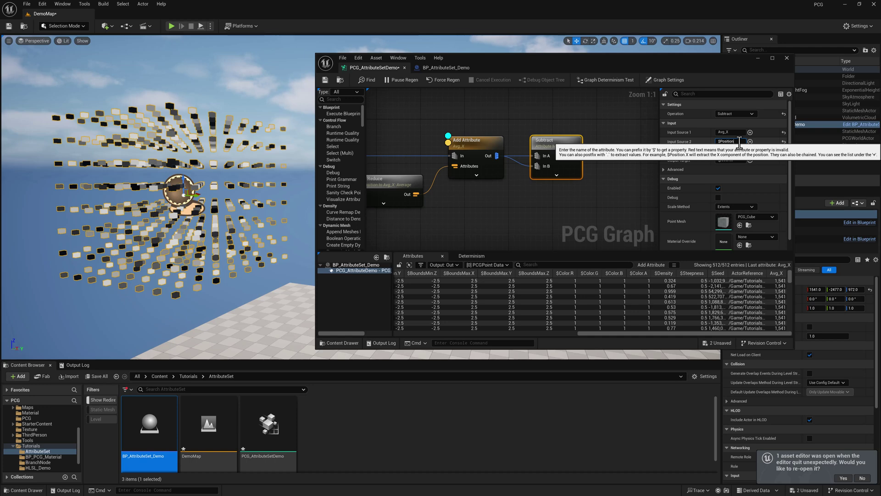
{"action": "type", "text": ".x"}
{"action": "left_click", "coordinate": [605, 174]}
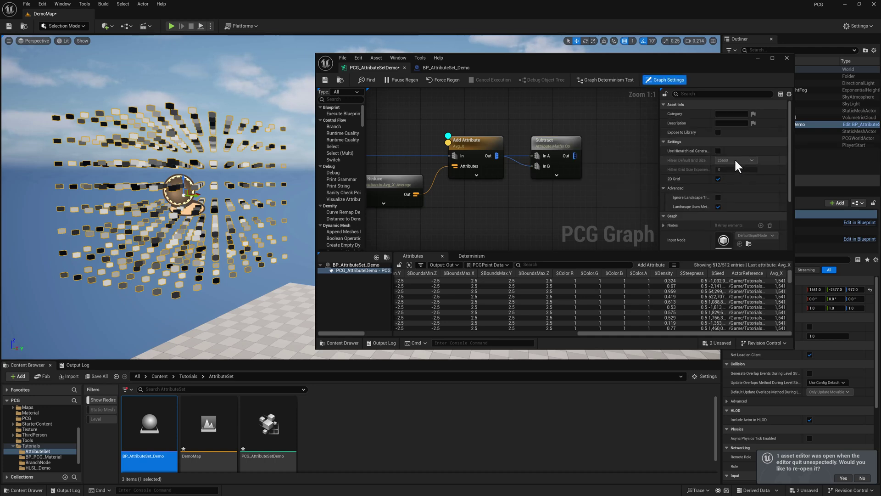
Set the Subtract node's output target to Distance and inspect the node's attribute values.
{"action": "left_click", "coordinate": [551, 136]}
{"action": "left_click", "coordinate": [728, 160]}
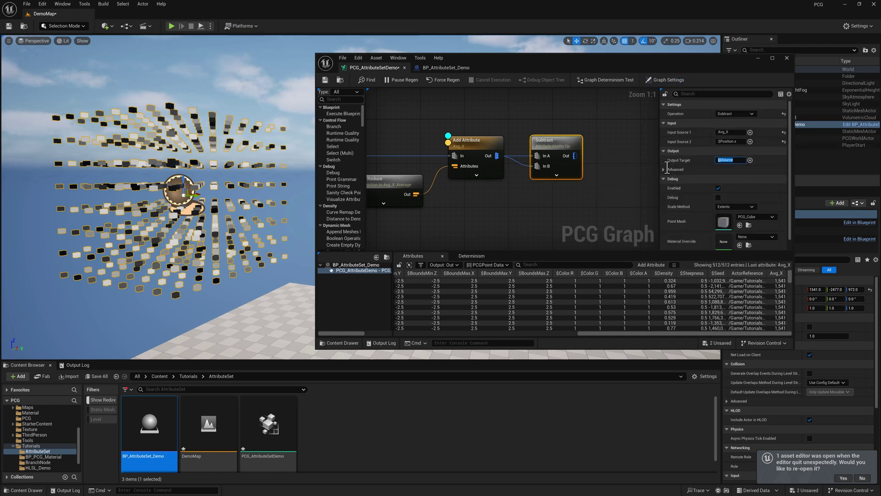
{"action": "type", "text": "Distance"}
{"action": "key", "text": "Return"}
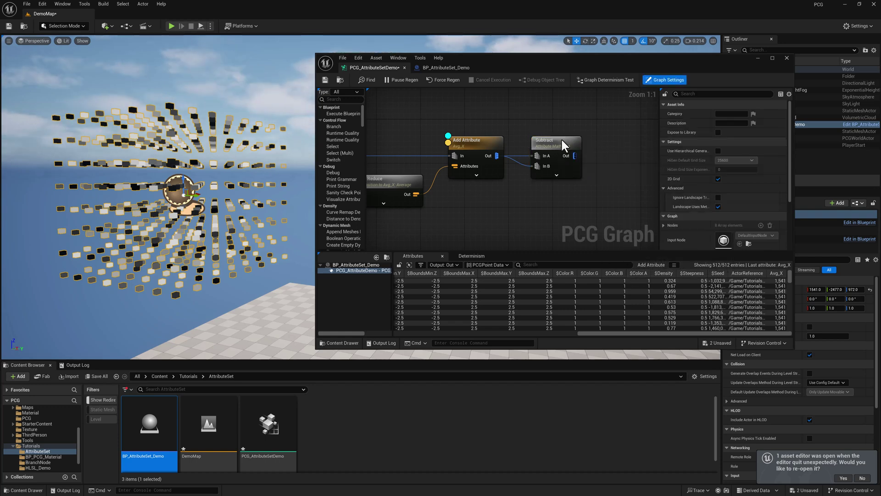
{"action": "key", "text": "a"}
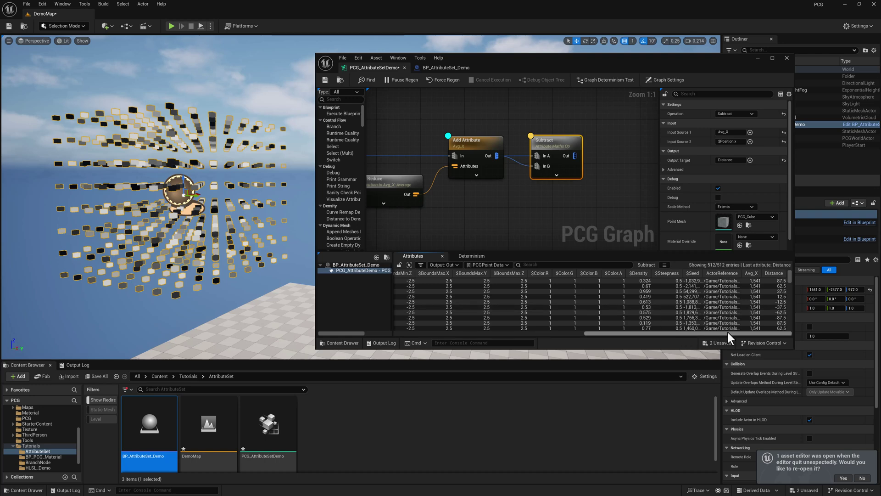
{"action": "left_click", "coordinate": [780, 291]}
{"action": "left_click", "coordinate": [601, 172]}
Add a Multiply attribute maths node beside Subtract, with both In A and In B fed by the Subtract output.
{"action": "left_click_drag", "start_coordinate": [574, 156], "coordinate": [614, 156]}
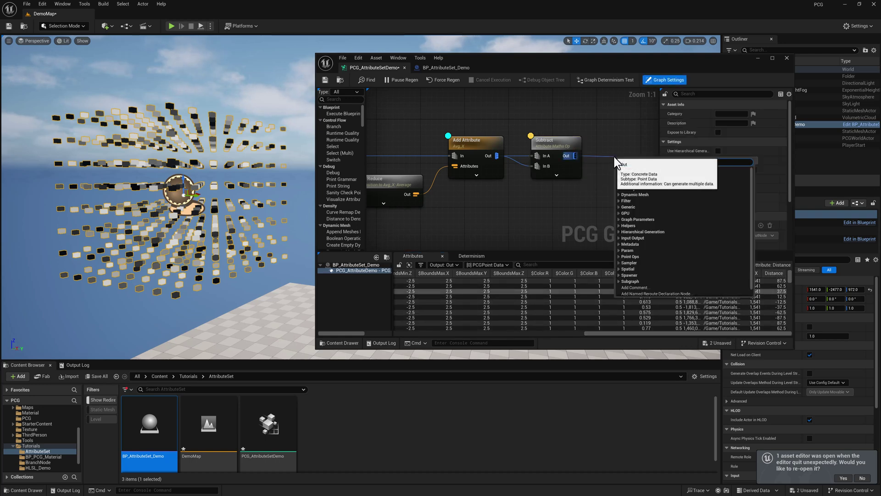
{"action": "type", "text": "multiply"}
{"action": "key", "text": "Return"}
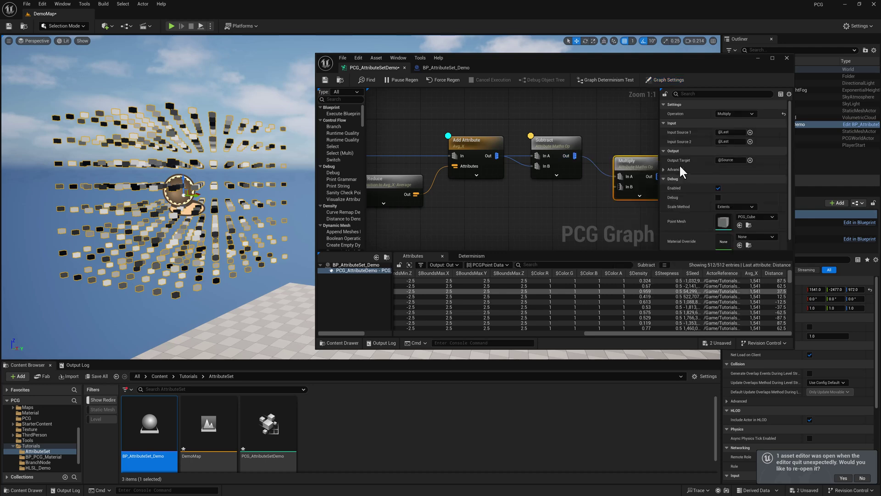
{"action": "right_click_drag", "start_coordinate": [609, 137], "coordinate": [535, 134]}
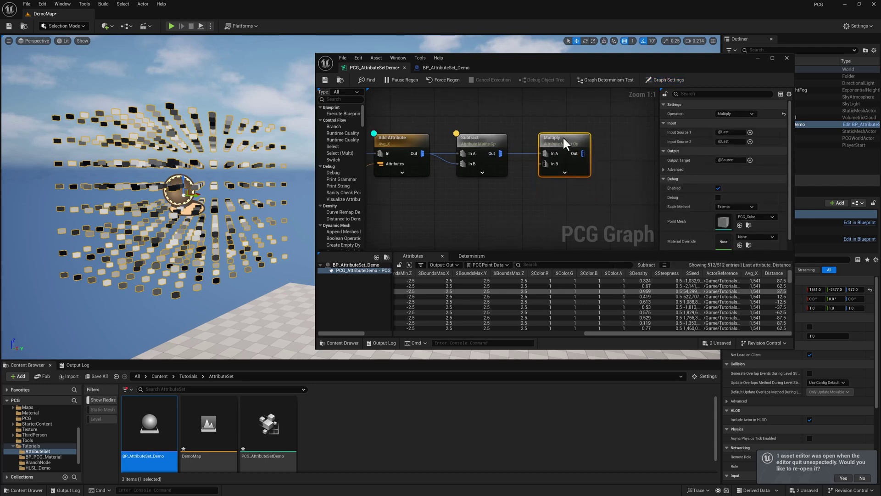
{"action": "left_click_drag", "start_coordinate": [503, 154], "coordinate": [545, 164]}
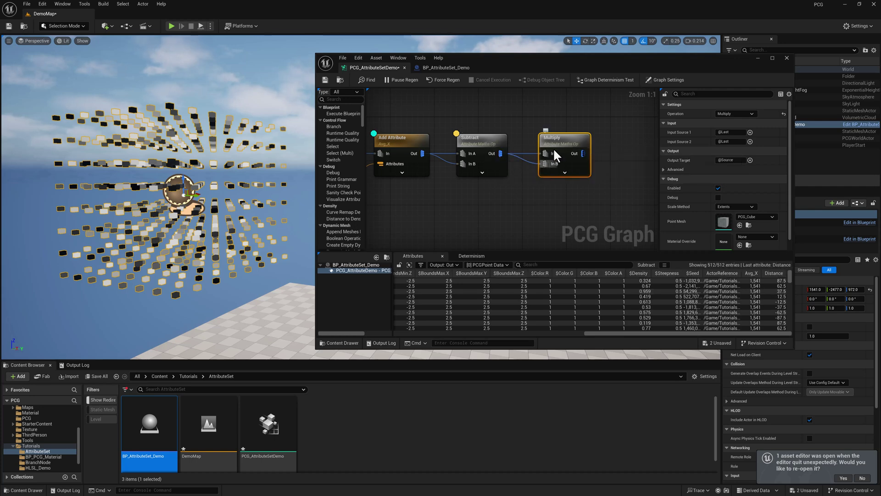
{"action": "left_click_drag", "start_coordinate": [561, 138], "coordinate": [556, 138]}
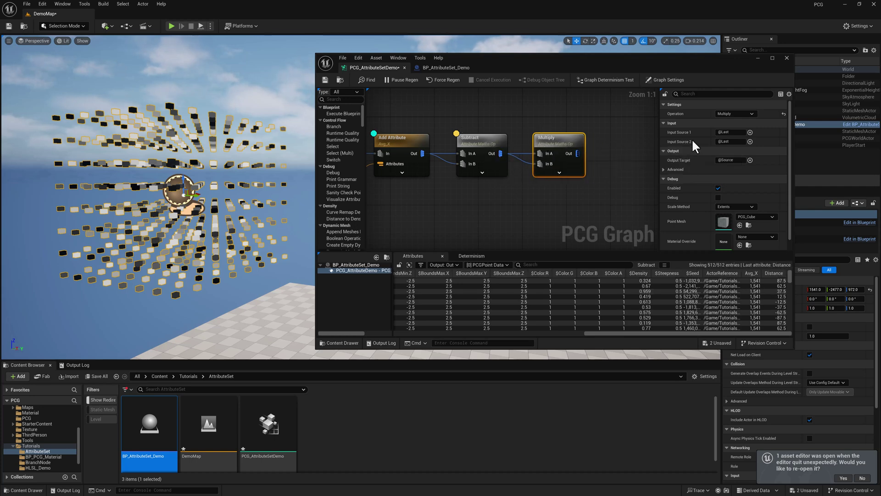
Configure Multiply with Distance as input source 1, $Density as input source 2 and MoveVal as output target, and inspect its attribute values.
{"action": "left_click", "coordinate": [739, 132]}
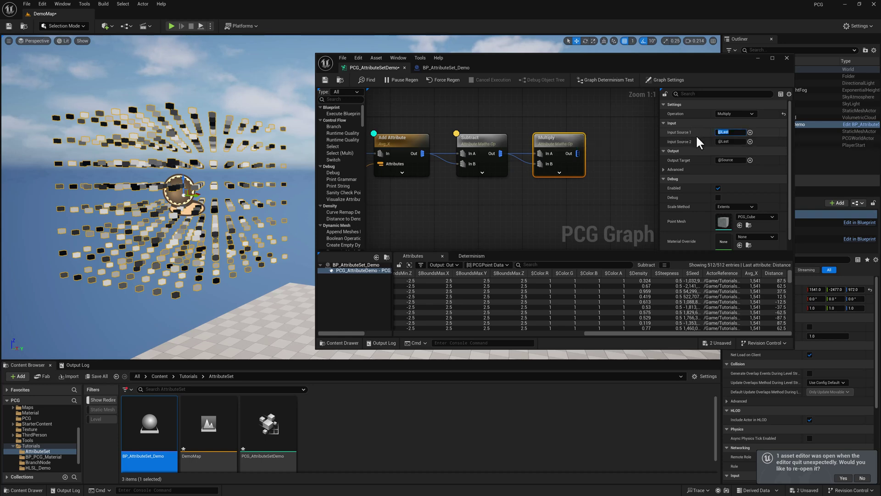
{"action": "type", "text": "Dis"}
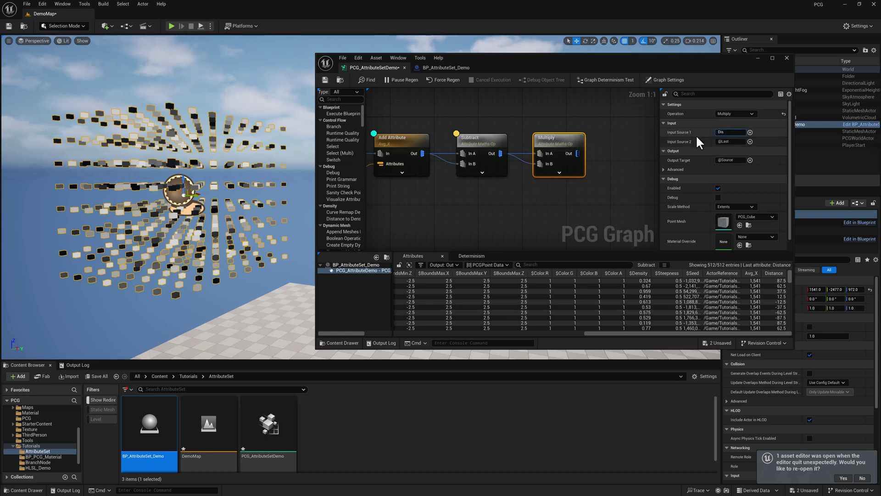
{"action": "type", "text": "tance"}
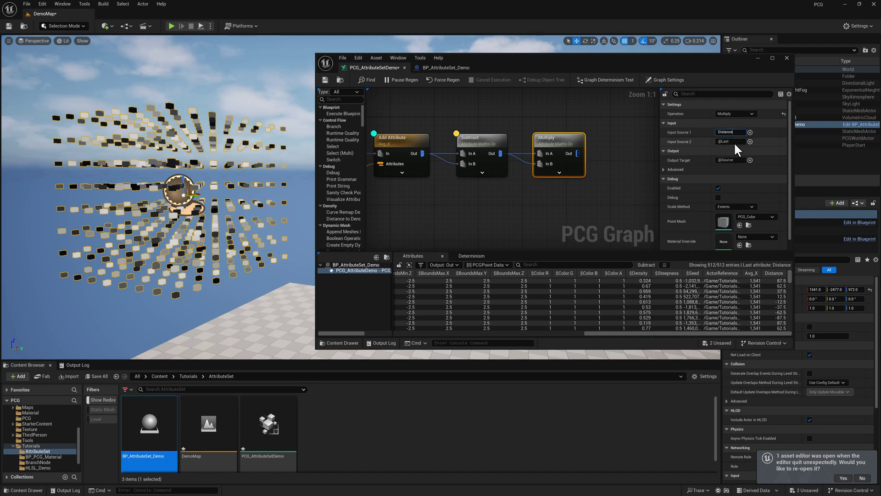
{"action": "left_click", "coordinate": [750, 141]}
{"action": "left_click", "coordinate": [776, 194]}
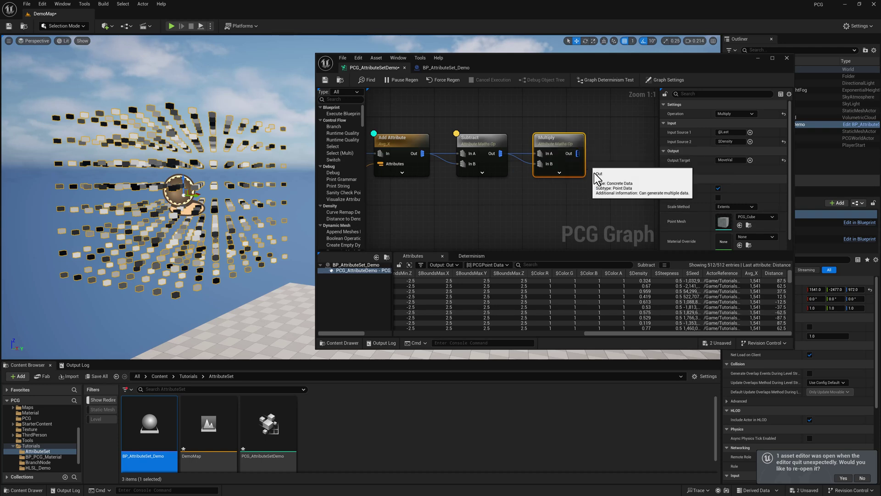
{"action": "key", "text": "a"}
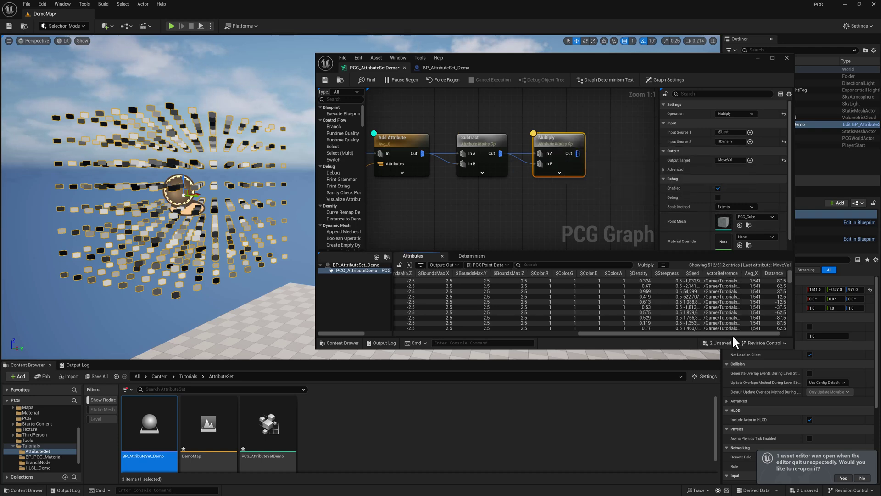
{"action": "left_click_drag", "start_coordinate": [731, 334], "coordinate": [764, 332]}
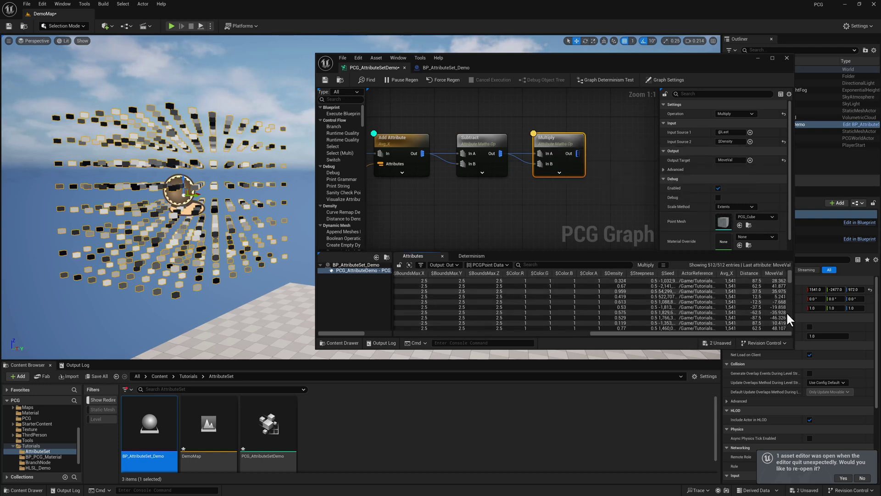
Add an Add attribute maths node beside Multiply, with both In A and In B fed by the Multiply output.
{"action": "right_click_drag", "start_coordinate": [589, 175], "coordinate": [545, 175]}
{"action": "left_click_drag", "start_coordinate": [533, 152], "coordinate": [567, 148]}
{"action": "type", "text": "add"}
{"action": "key", "text": "Return"}
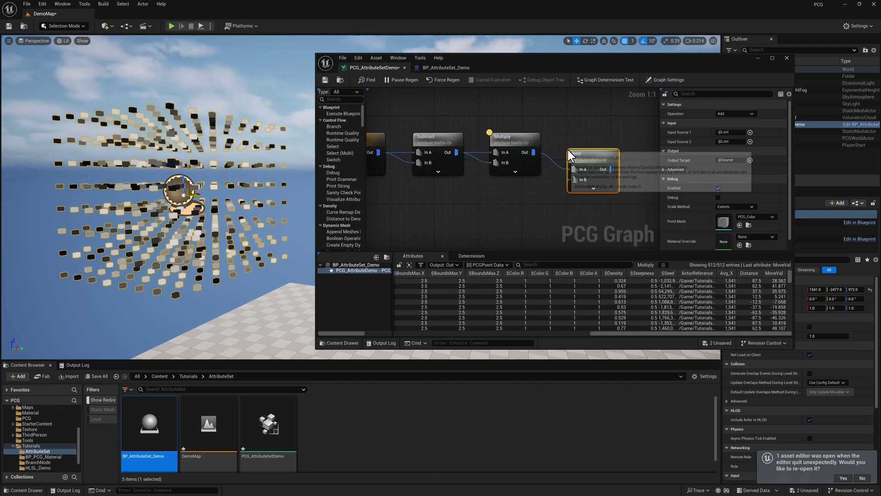
{"action": "left_click_drag", "start_coordinate": [534, 152], "coordinate": [580, 135]}
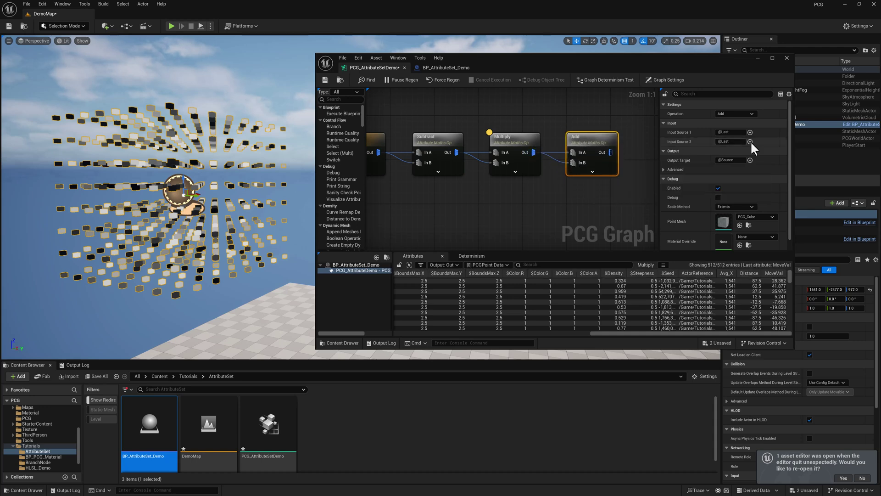
Set the Add node's input source 1 to MoveVal and input source 2 to $Position.x.
{"action": "left_click", "coordinate": [731, 132]}
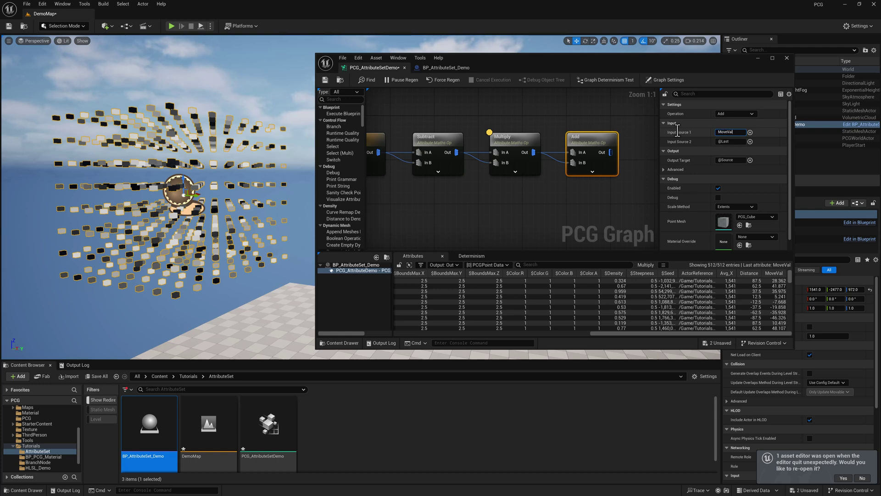
{"action": "left_click", "coordinate": [749, 141]}
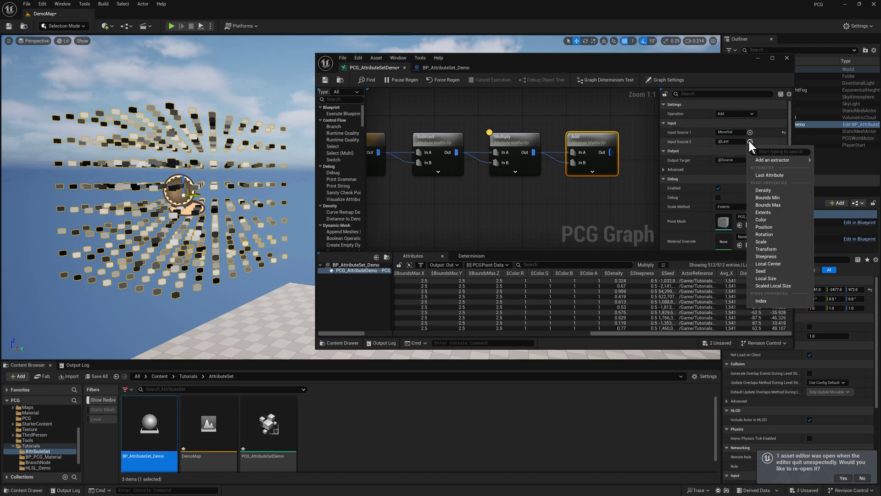
{"action": "left_click", "coordinate": [764, 226]}
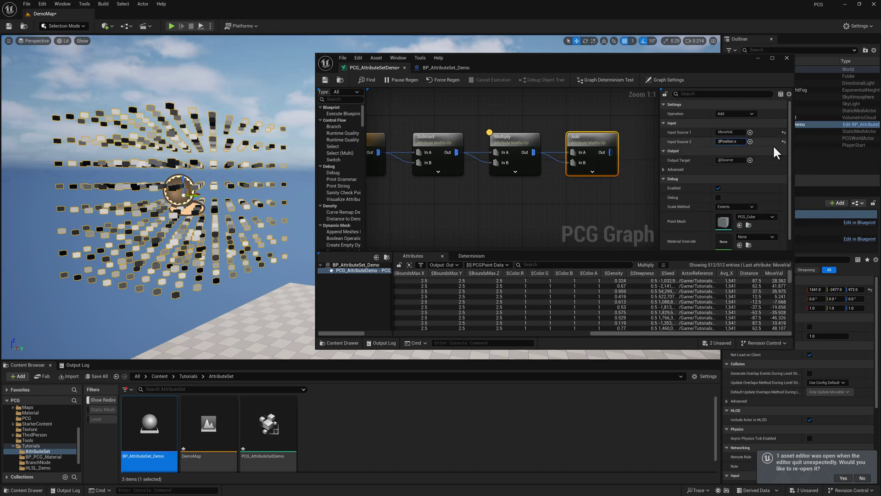
{"action": "key", "text": "Return"}
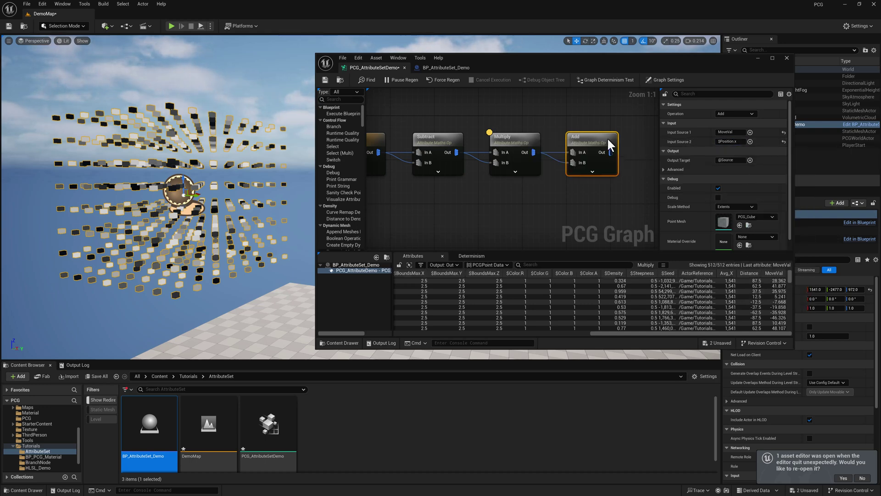
Enable debug display on the Add node, disable it on the Add Attribute node, and reselect the Add node.
{"action": "key", "text": "d"}
{"action": "right_click_drag", "start_coordinate": [455, 206], "coordinate": [556, 212]}
{"action": "left_click", "coordinate": [469, 140]}
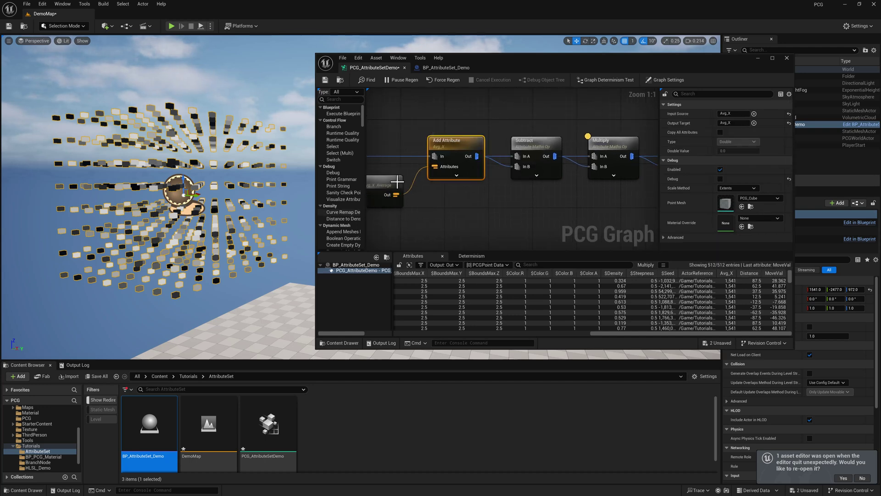
{"action": "right_click_drag", "start_coordinate": [665, 156], "coordinate": [572, 156]}
{"action": "left_click", "coordinate": [598, 145]}
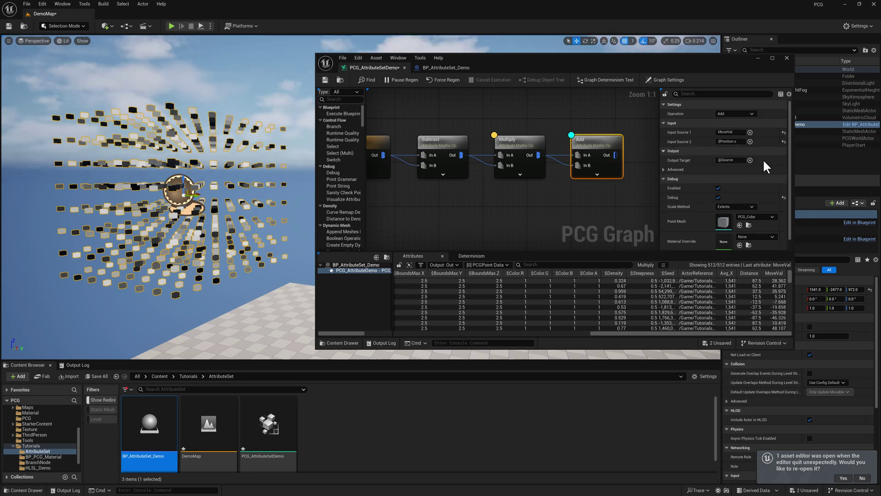
Set the Add node's output target to $Position.x so the computed value drives the points' X position.
{"action": "left_click", "coordinate": [749, 160]}
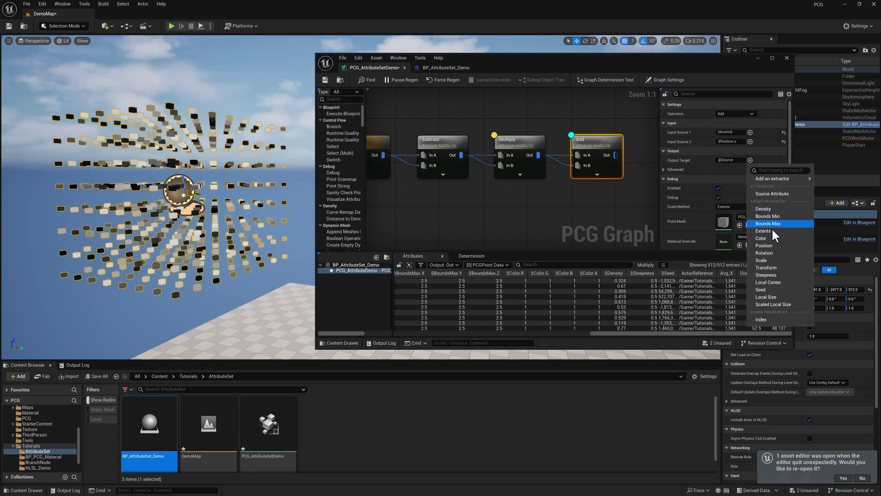
{"action": "key", "text": "Escape"}
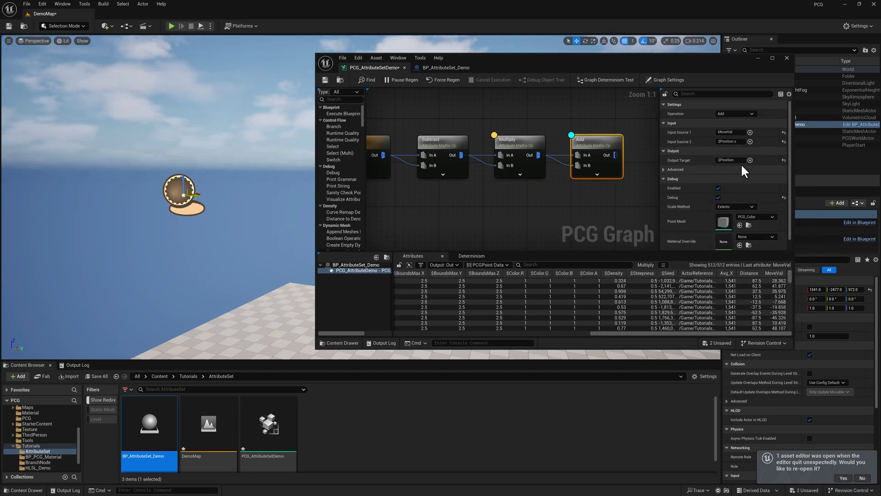
{"action": "left_click", "coordinate": [740, 160]}
{"action": "type", "text": "$Position"}
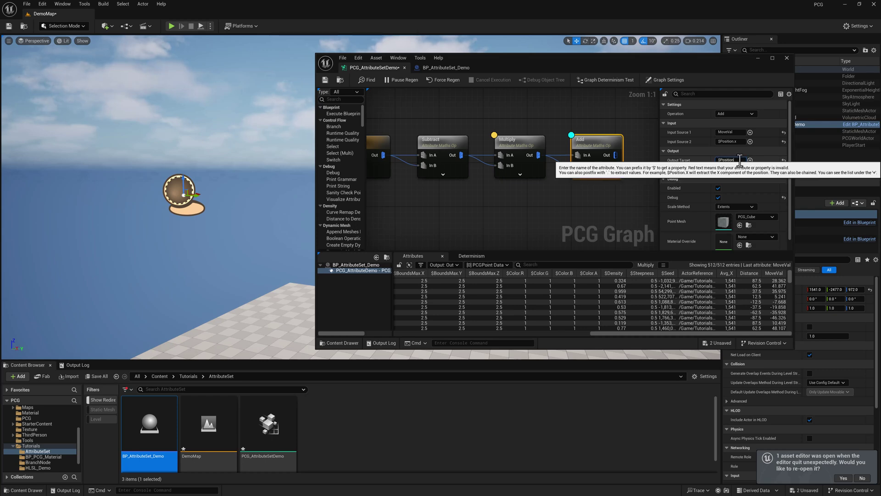
{"action": "type", "text": ".x"}
{"action": "mouse_move", "coordinate": [183, 191]}
{"action": "left_mouse_down"}
{"action": "mouse_move", "coordinate": [271, 182]}
{"action": "mouse_move", "coordinate": [180, 206]}
{"action": "mouse_move", "coordinate": [195, 188]}
{"action": "left_mouse_up"}
{"action": "right_click_drag", "start_coordinate": [230, 146], "coordinate": [178, 249]}
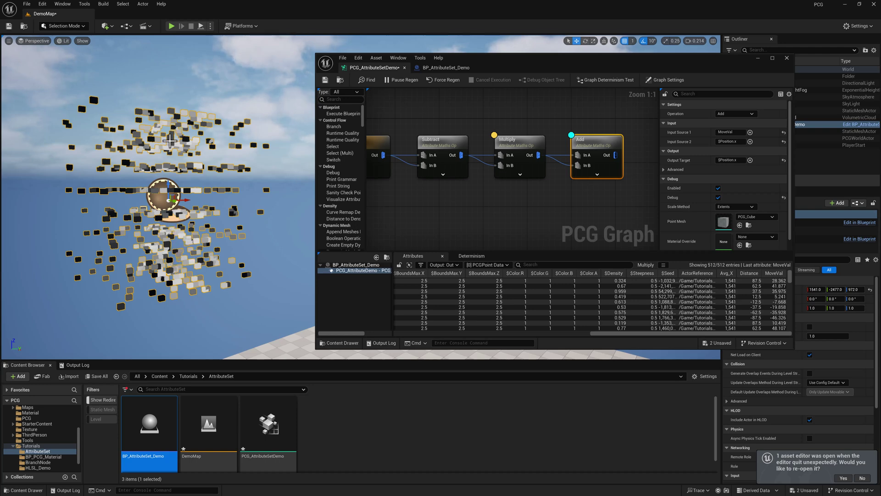
{"action": "right_click_drag", "start_coordinate": [172, 205], "coordinate": [138, 184]}
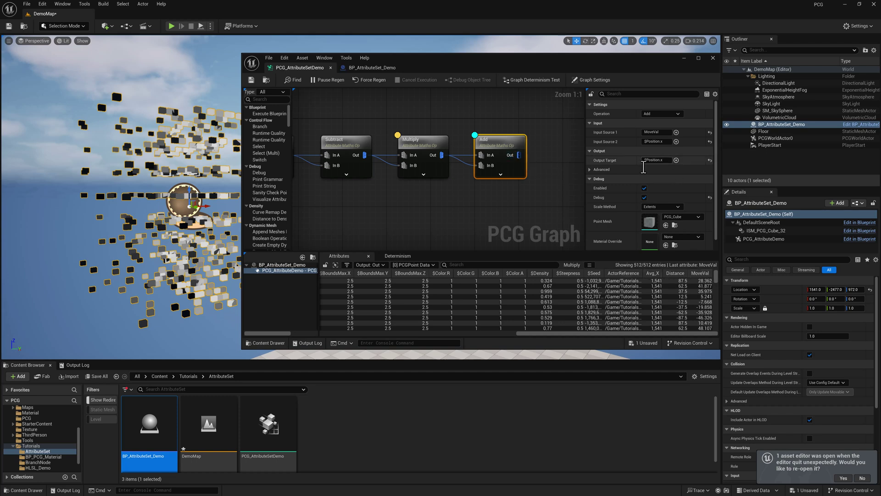
{"action": "left_click_drag", "start_coordinate": [592, 333], "coordinate": [649, 342]}
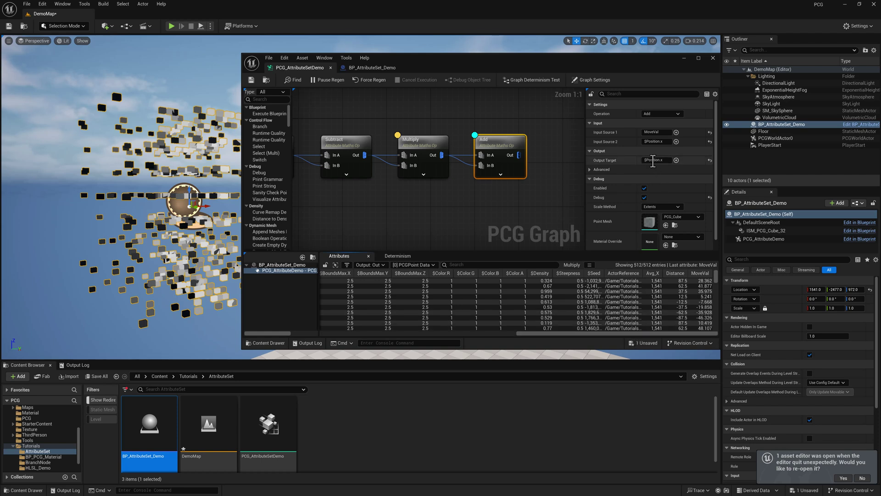
{"action": "left_click_drag", "start_coordinate": [653, 160], "coordinate": [671, 160]}
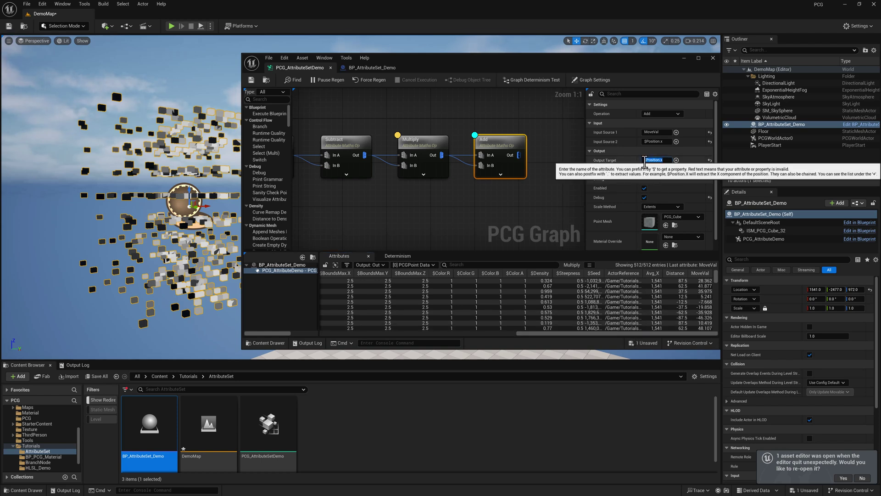
{"action": "left_click", "coordinate": [648, 160]}
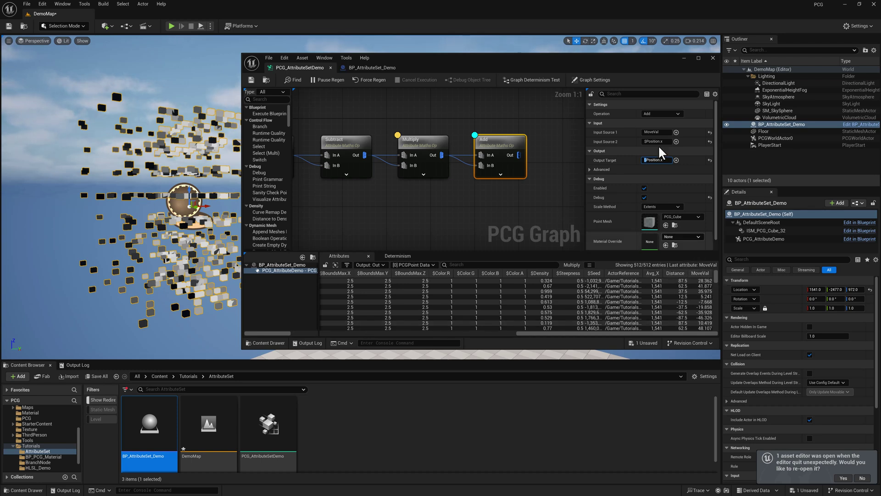
{"action": "key", "text": "shift+Home"}
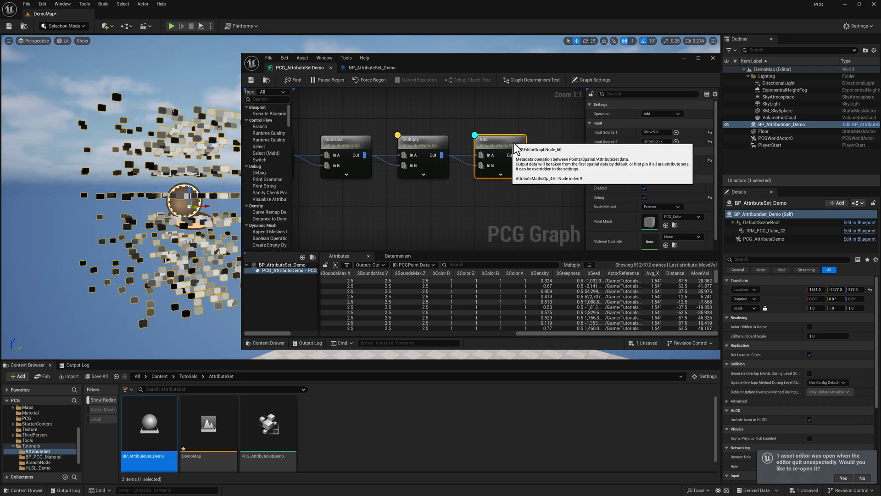
{"action": "key", "text": "Return"}
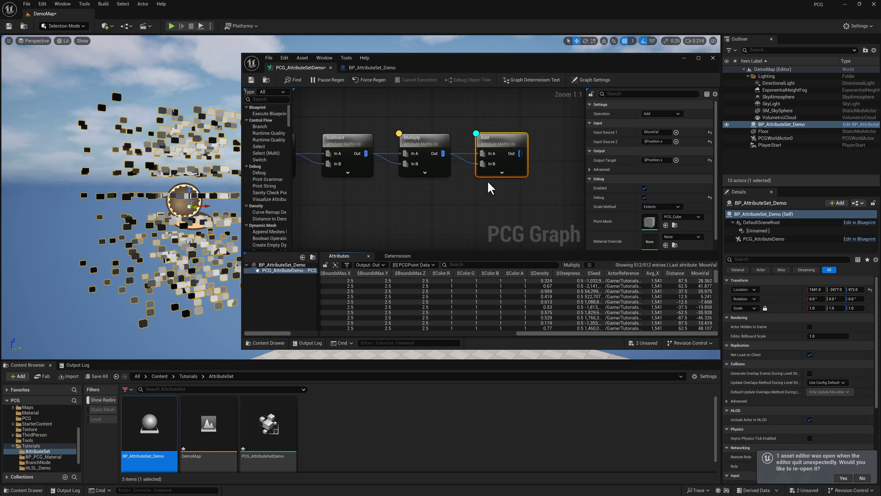
Add a Multiply attribute maths node with In A fed by the Add output and set its input source 1 to $Density.
{"action": "right_click_drag", "start_coordinate": [466, 202], "coordinate": [368, 203]}
{"action": "left_click_drag", "start_coordinate": [423, 157], "coordinate": [461, 164]}
{"action": "type", "text": "mul"}
{"action": "key", "text": "Return"}
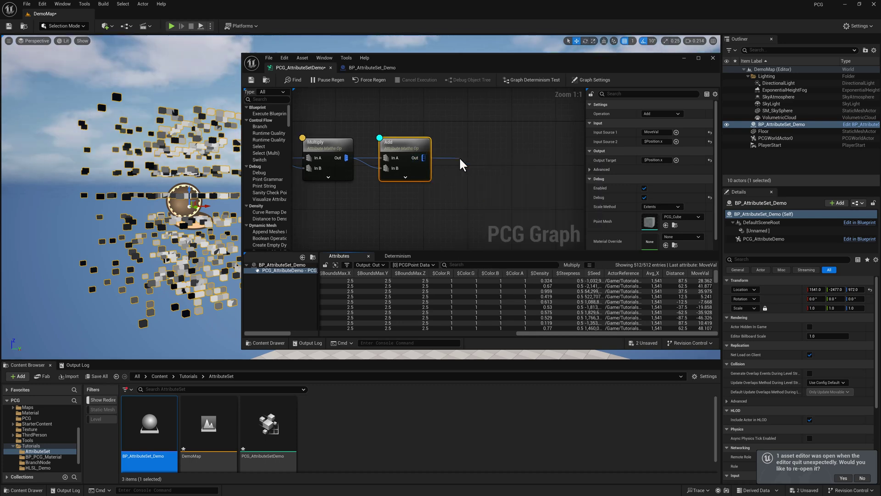
{"action": "left_click_drag", "start_coordinate": [486, 153], "coordinate": [485, 147]}
{"action": "left_click", "coordinate": [676, 133]}
{"action": "left_click", "coordinate": [690, 181]}
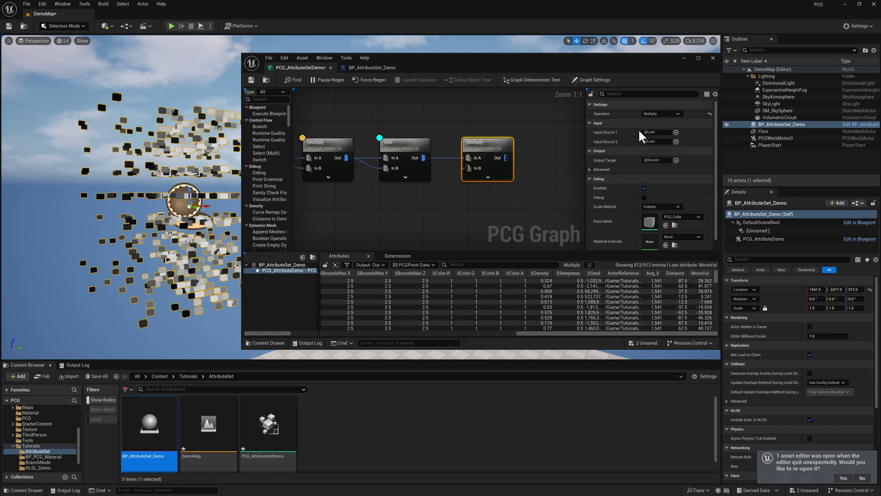
Add a Create Attribute node below Add, connect it to the new Multiply's In B and set its double value to 3.
{"action": "right_click", "coordinate": [424, 207]}
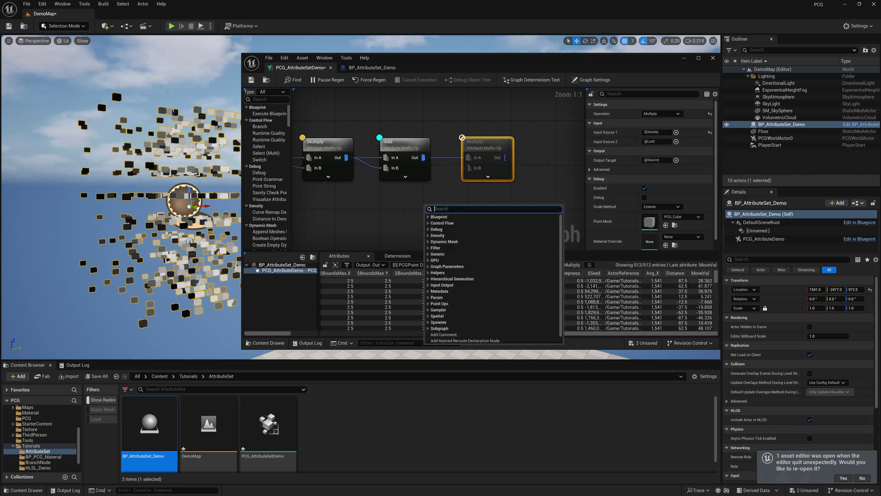
{"action": "type", "text": "create"}
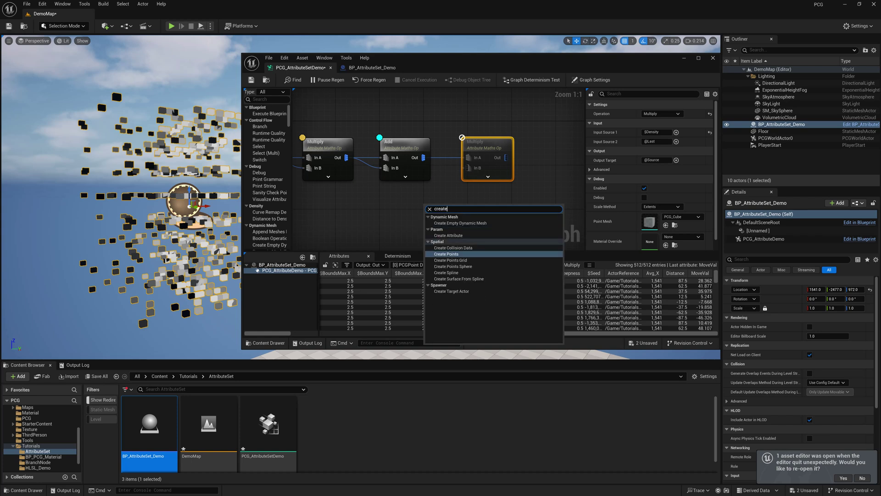
{"action": "left_click", "coordinate": [453, 235]}
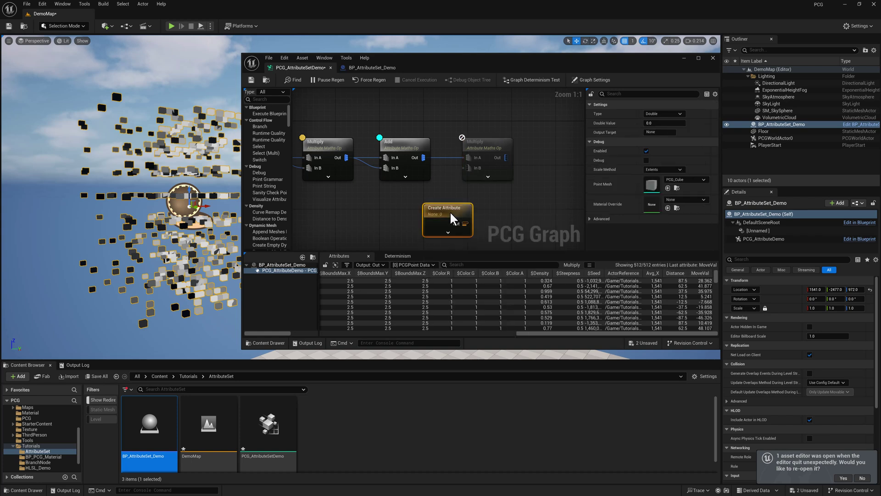
{"action": "left_click_drag", "start_coordinate": [435, 210], "coordinate": [418, 210]}
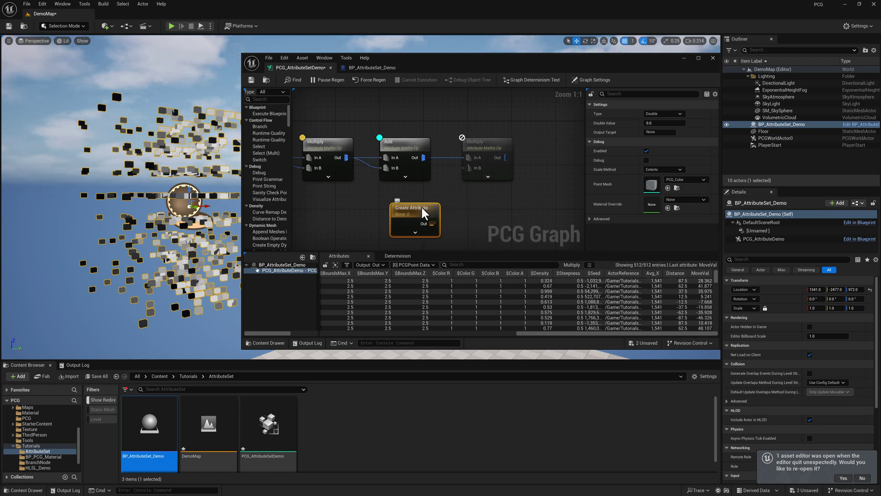
{"action": "left_click_drag", "start_coordinate": [432, 224], "coordinate": [469, 168]}
{"action": "left_click_drag", "start_coordinate": [413, 208], "coordinate": [408, 196]}
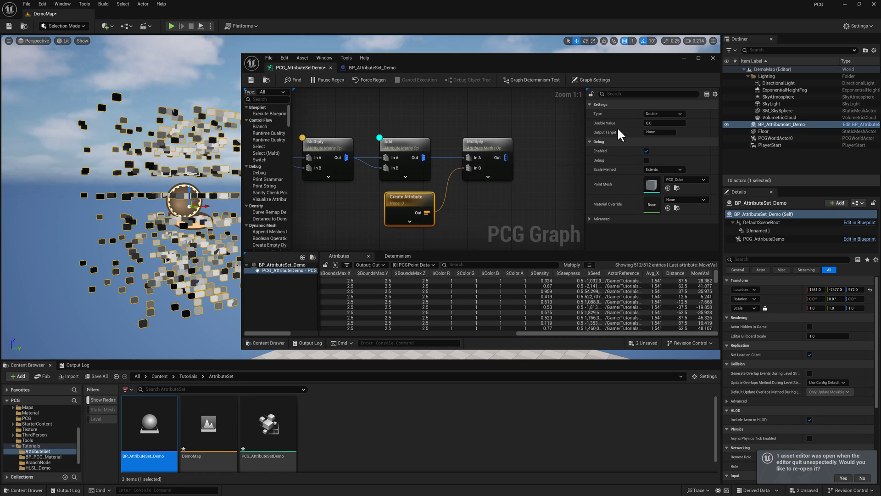
{"action": "left_click", "coordinate": [669, 124]}
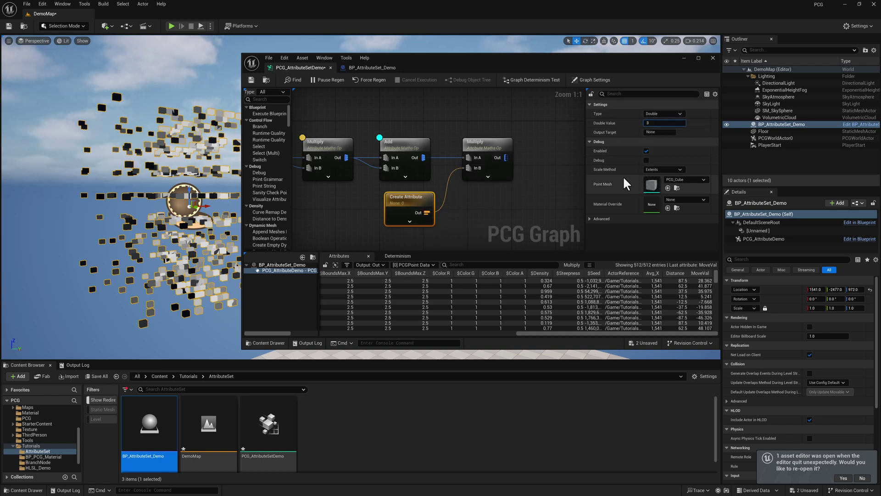
Set the output target of the new Multiply node after Add to $Density.
{"action": "left_click", "coordinate": [509, 150]}
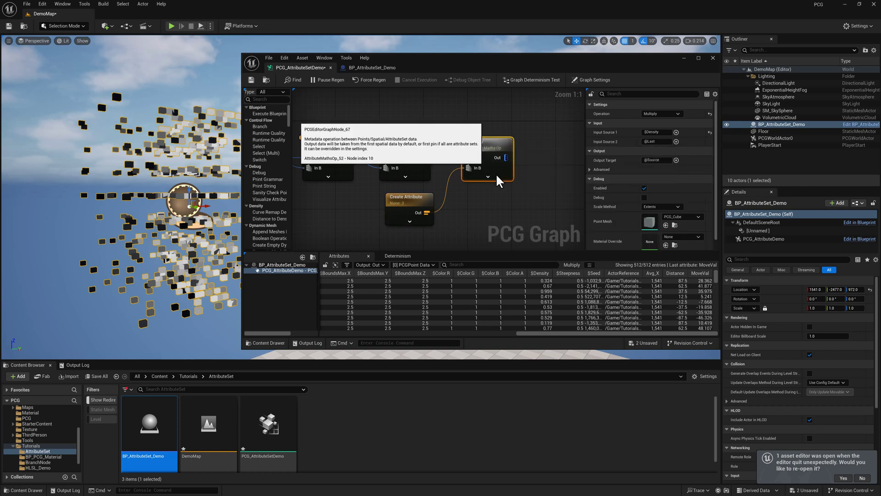
{"action": "left_click", "coordinate": [676, 160]}
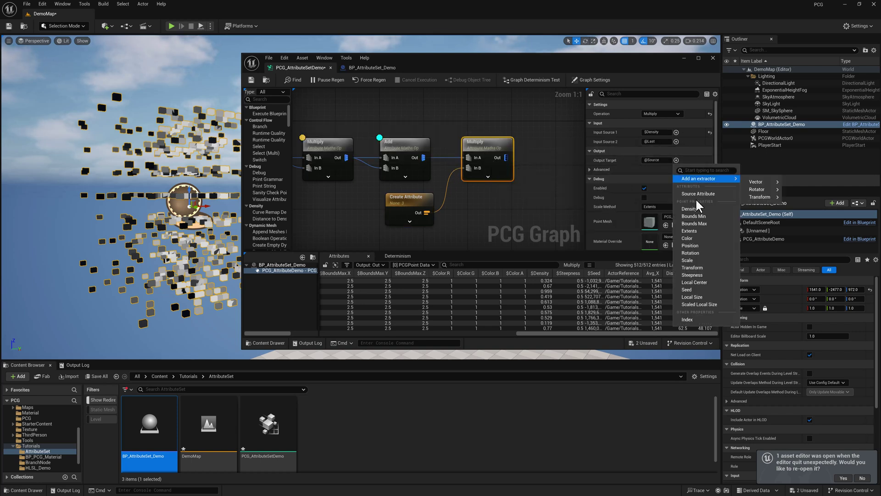
{"action": "left_click", "coordinate": [696, 205]}
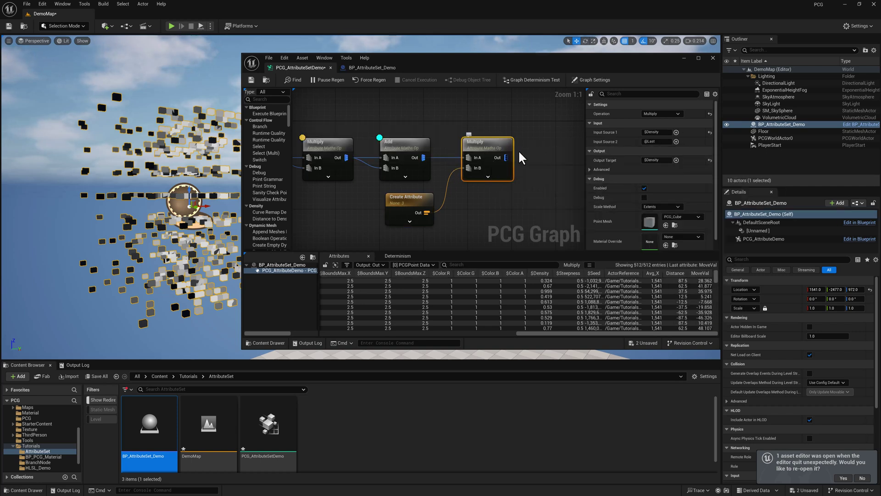
Switch the debug display from the Add node to the density Multiply node and inspect the Multiply's attribute values.
{"action": "left_click", "coordinate": [411, 143]}
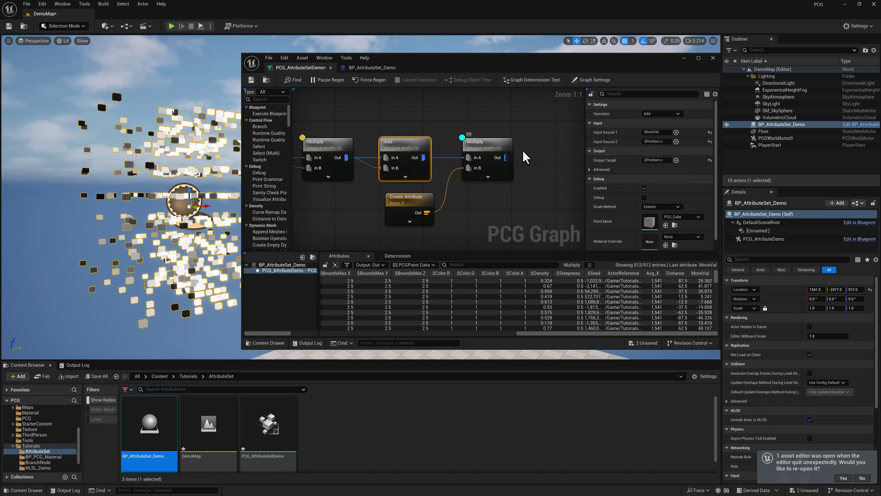
{"action": "left_click", "coordinate": [488, 151]}
{"action": "right_click_drag", "start_coordinate": [535, 168], "coordinate": [461, 170]}
{"action": "left_click_drag", "start_coordinate": [433, 159], "coordinate": [473, 158]}
{"action": "left_click", "coordinate": [530, 134]}
{"action": "left_click", "coordinate": [420, 143]}
{"action": "key", "text": "d"}
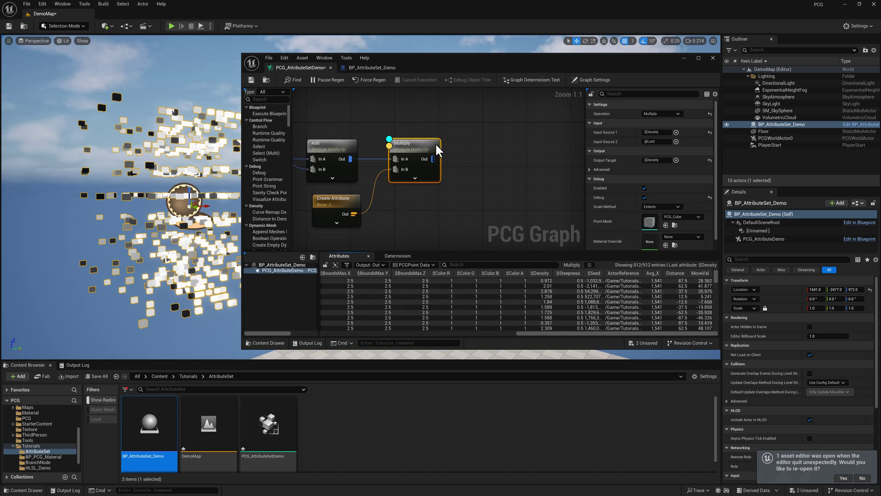
Add another Multiply attribute maths node after the density Multiply, with both In A and In B fed by its output.
{"action": "left_click_drag", "start_coordinate": [431, 159], "coordinate": [466, 158]}
{"action": "type", "text": "multiply"}
{"action": "key", "text": "Return"}
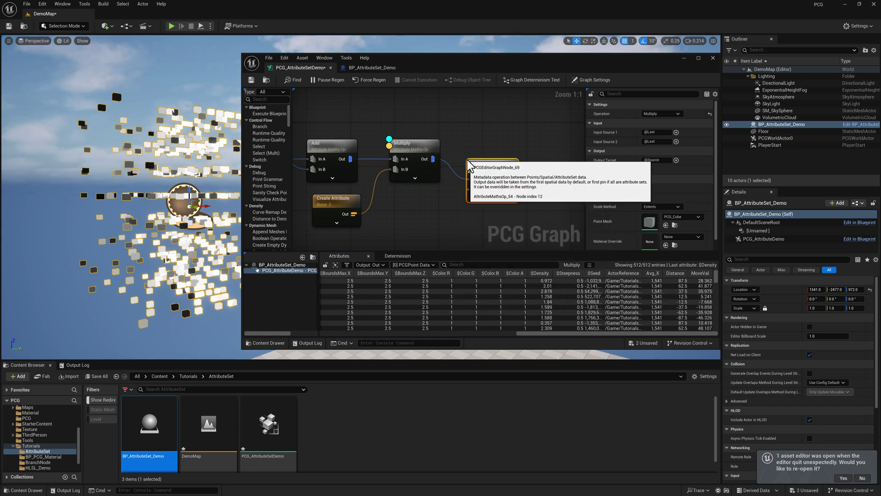
{"action": "left_click_drag", "start_coordinate": [490, 169], "coordinate": [489, 147]}
{"action": "left_click_drag", "start_coordinate": [431, 159], "coordinate": [473, 170]}
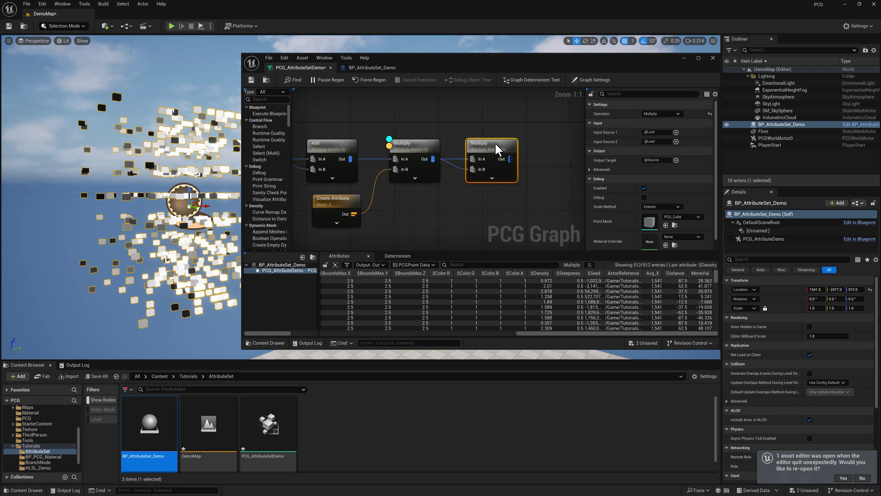
Set the last Multiply node's input source 1 to $Density and input source 2 to $Scale.
{"action": "left_click", "coordinate": [676, 132]}
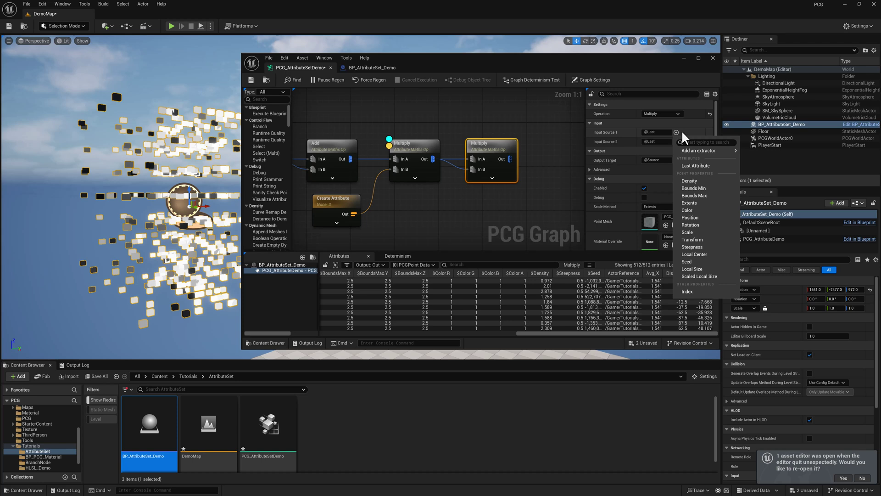
{"action": "left_click", "coordinate": [710, 181]}
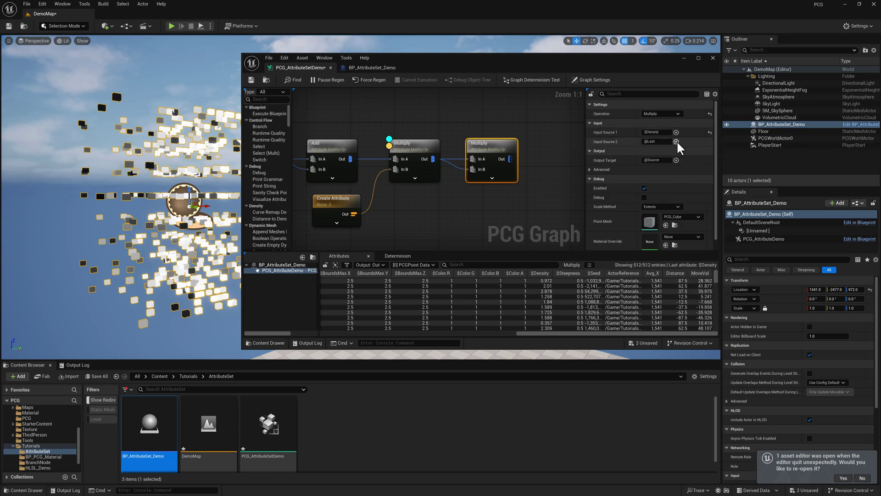
{"action": "left_click", "coordinate": [677, 142]}
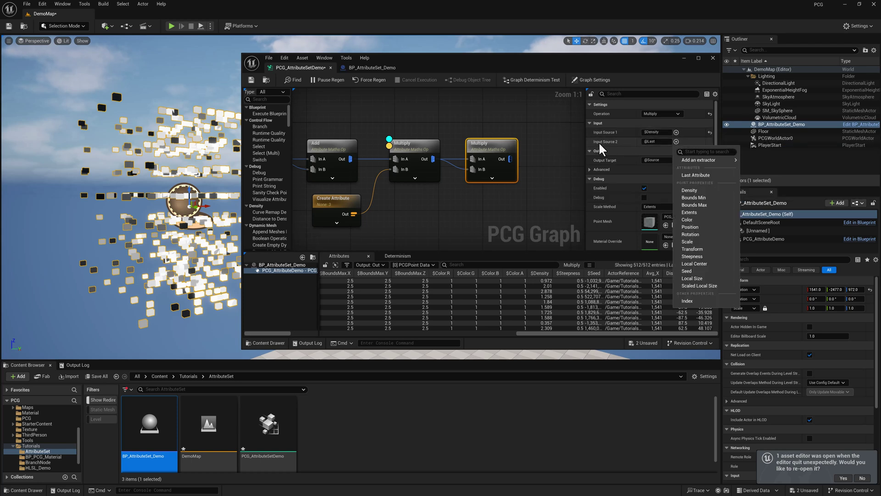
{"action": "left_click", "coordinate": [691, 242]}
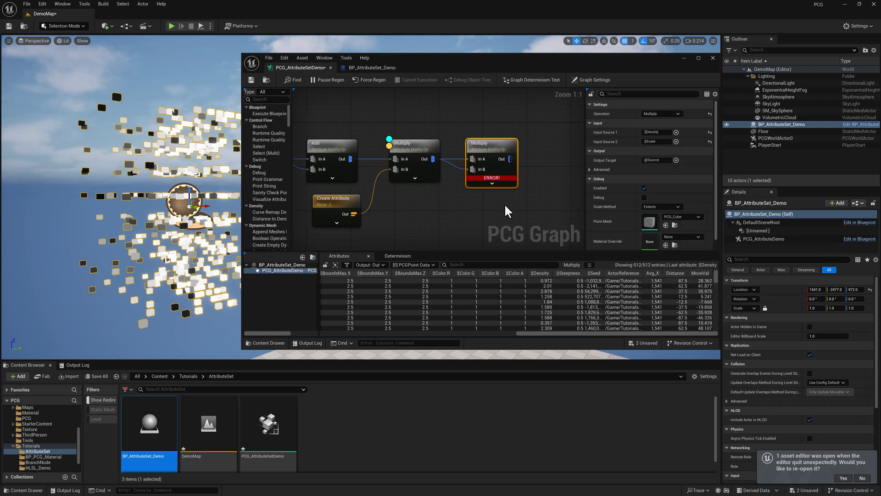
{"action": "mouse_move", "coordinate": [502, 177]}
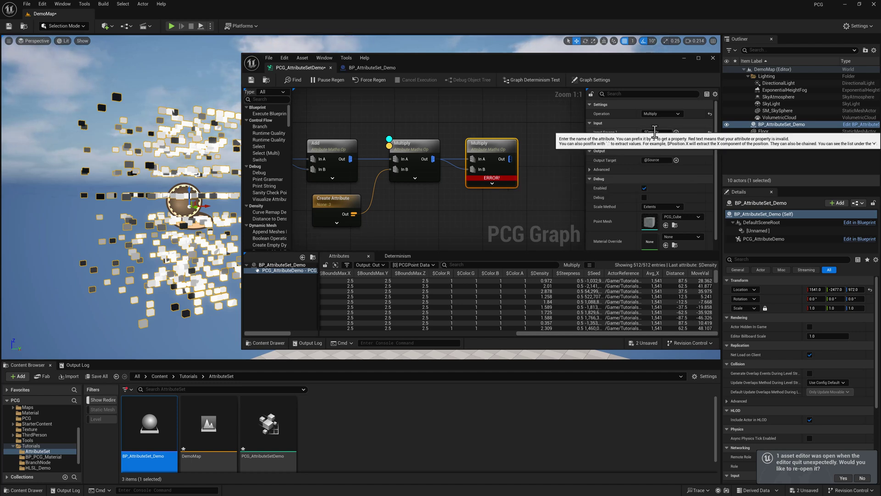
Make room before the last Multiply node and place a Make Vector Attribute node below and between the two Multiply nodes.
{"action": "right_click_drag", "start_coordinate": [506, 205], "coordinate": [470, 202]}
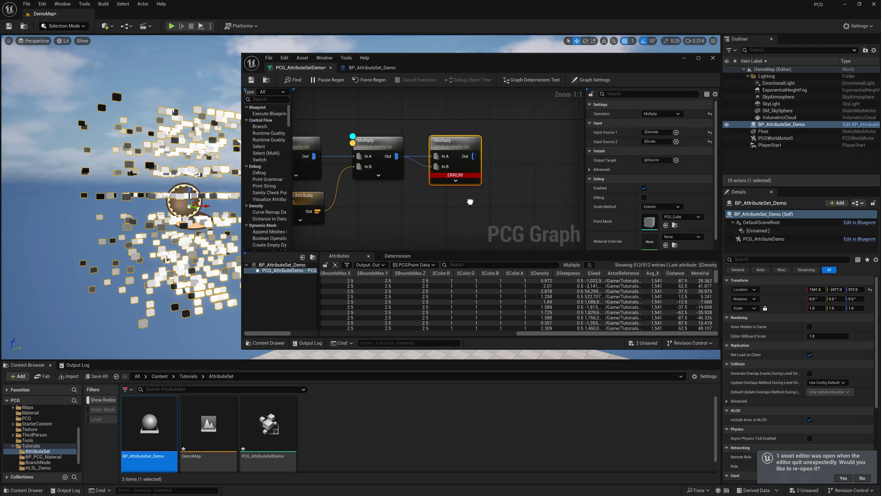
{"action": "left_click_drag", "start_coordinate": [458, 144], "coordinate": [500, 138]}
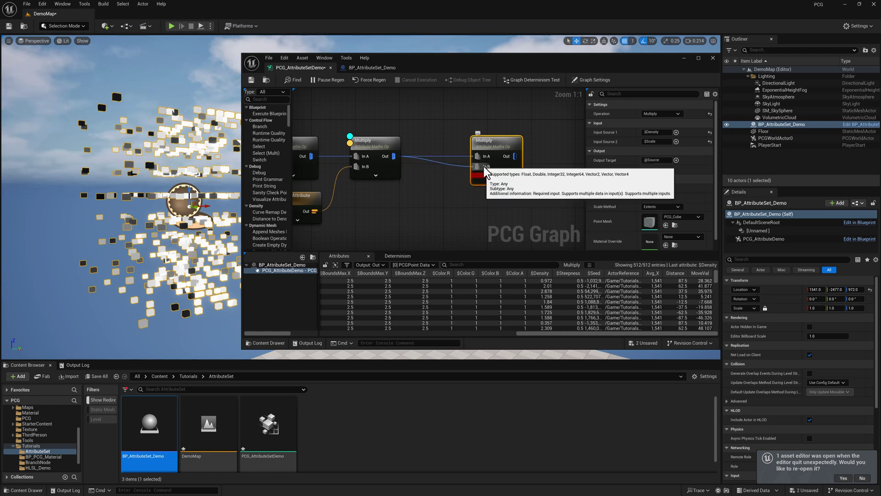
{"action": "left_click", "coordinate": [411, 197]}
{"action": "right_click", "coordinate": [412, 196]}
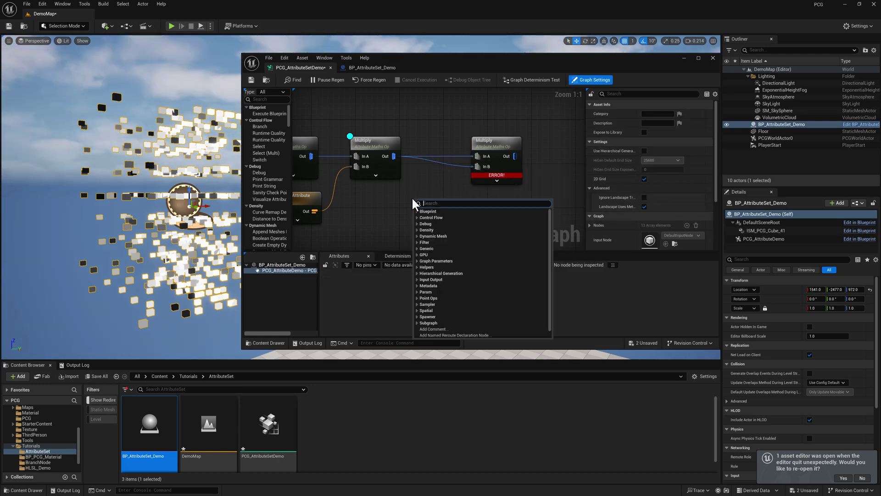
{"action": "type", "text": "make ve"}
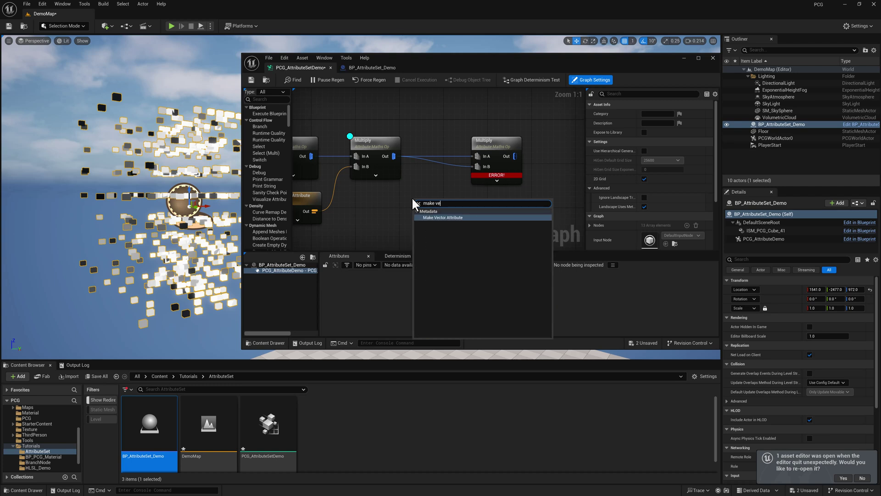
{"action": "left_click", "coordinate": [443, 217]}
{"action": "left_click_drag", "start_coordinate": [449, 201], "coordinate": [431, 201]}
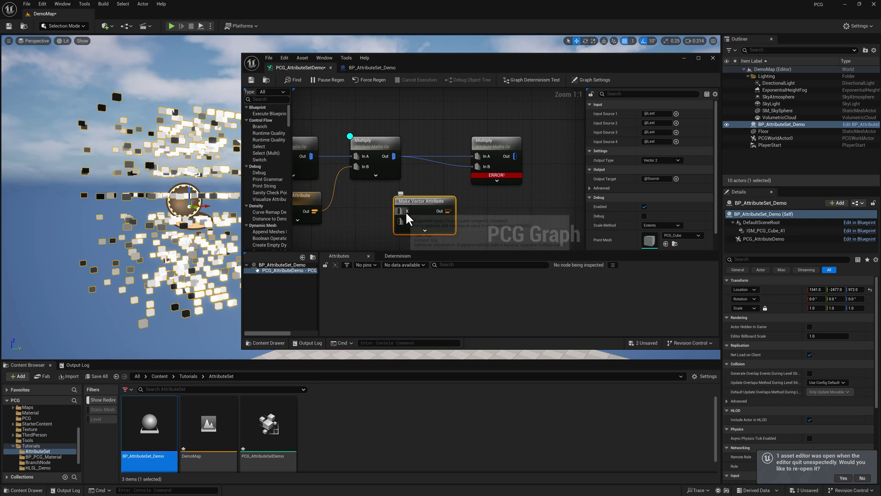
Set the Make Vector Attribute node's output type to Vector and feed its X, Y and Z inputs from the density Multiply's output.
{"action": "left_click", "coordinate": [674, 159]}
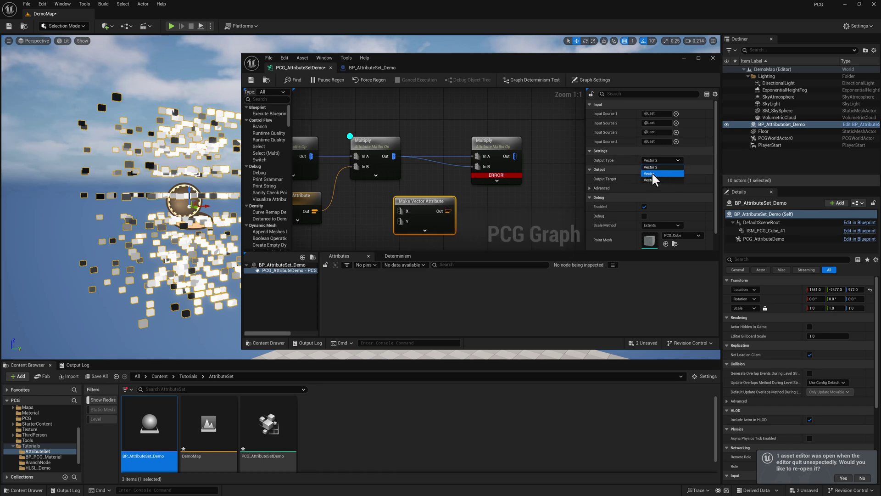
{"action": "left_click", "coordinate": [653, 173]}
{"action": "left_click_drag", "start_coordinate": [425, 200], "coordinate": [437, 195]}
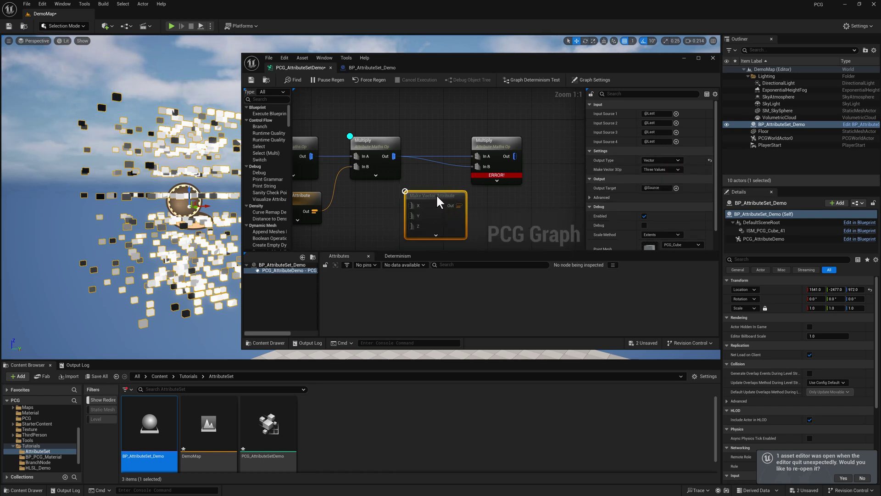
{"action": "left_click_drag", "start_coordinate": [394, 156], "coordinate": [410, 226]}
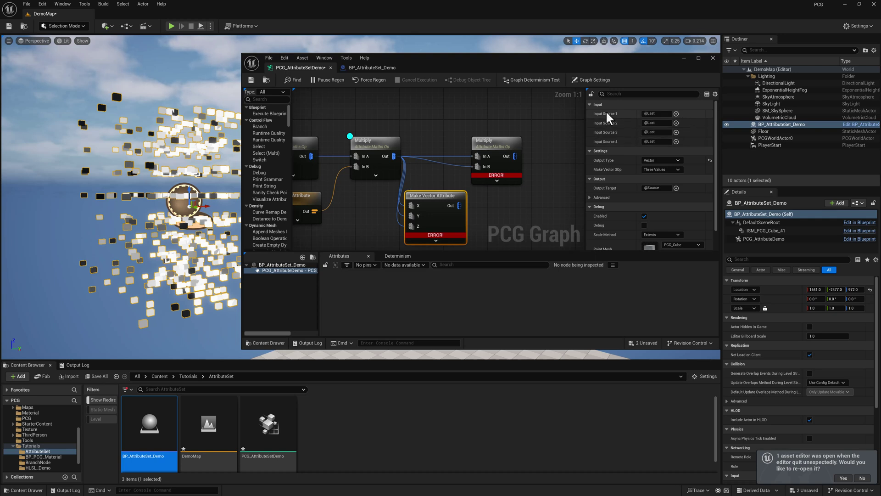
Set input sources 1, 2 and 3 of the Make Vector Attribute node to $Density.
{"action": "left_click", "coordinate": [677, 114]}
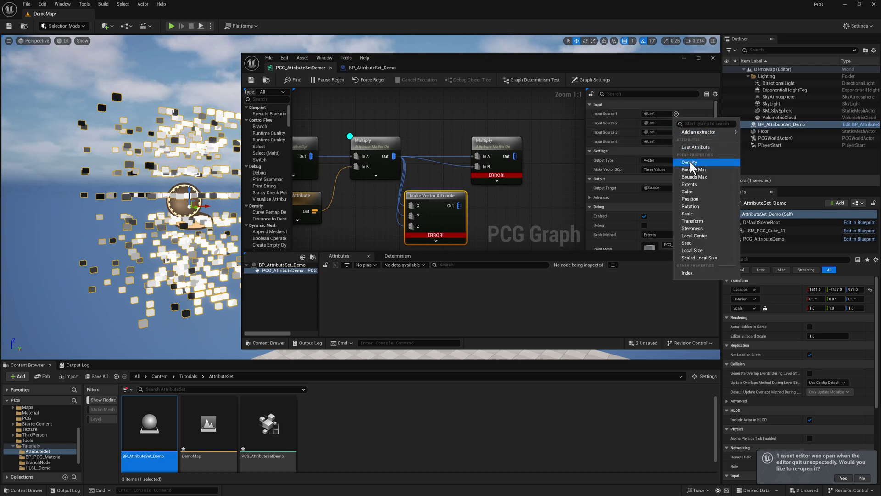
{"action": "left_click", "coordinate": [690, 162]}
{"action": "left_click", "coordinate": [676, 123]}
{"action": "left_click", "coordinate": [686, 168]}
{"action": "left_click", "coordinate": [676, 133]}
{"action": "left_click", "coordinate": [690, 179]}
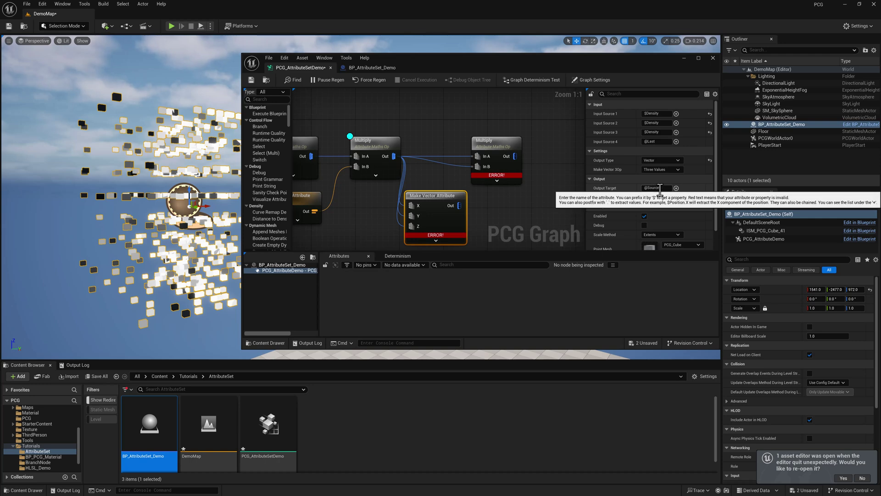
Set the Make Vector Attribute node's output target to ScaleVal.
{"action": "left_click_drag", "start_coordinate": [664, 188], "coordinate": [600, 188]}
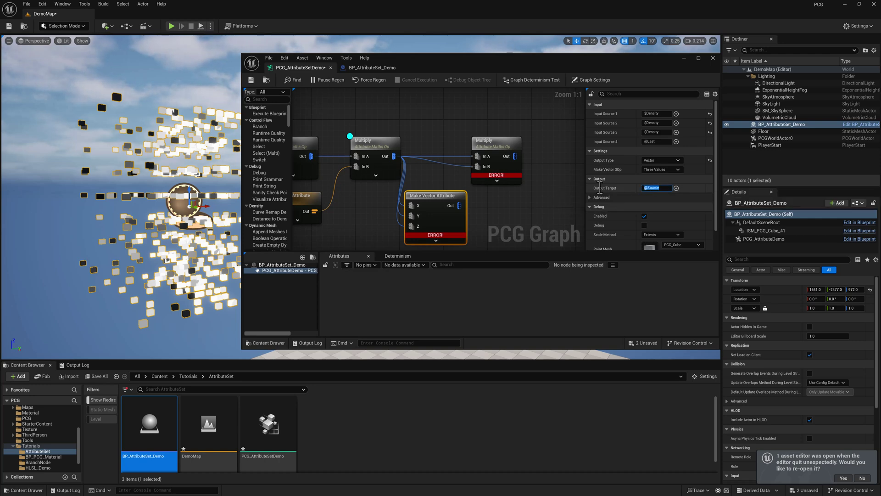
{"action": "type", "text": "ScaleVal"}
{"action": "key", "text": "Return"}
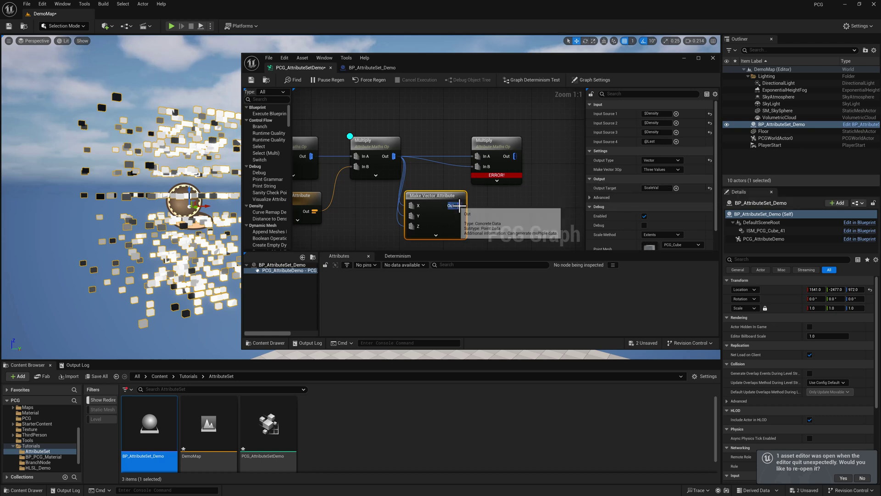
Set the last Multiply's input source 1 to $Scale and feed its In B only from the Make Vector Attribute output.
{"action": "left_click", "coordinate": [486, 137]}
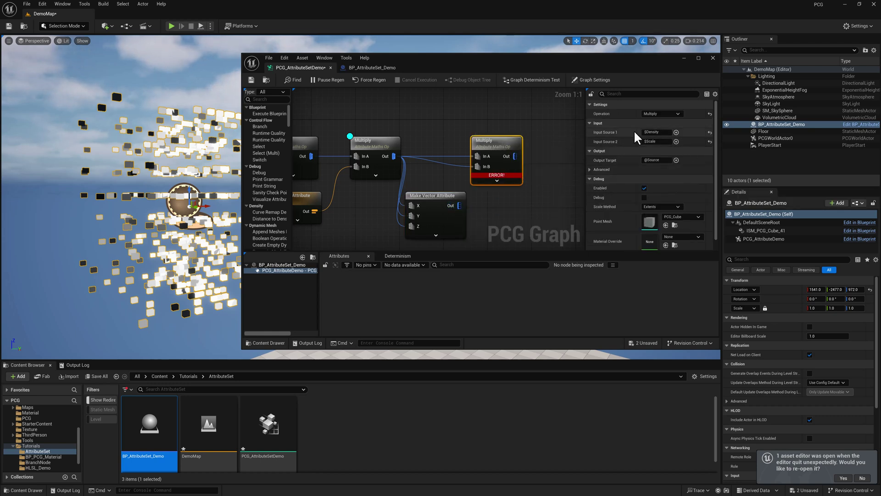
{"action": "left_click", "coordinate": [676, 132]}
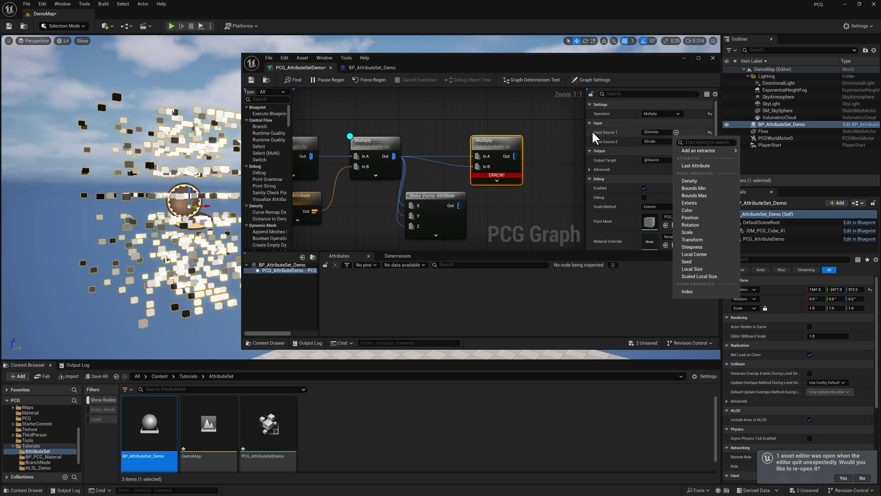
{"action": "left_click", "coordinate": [691, 232]}
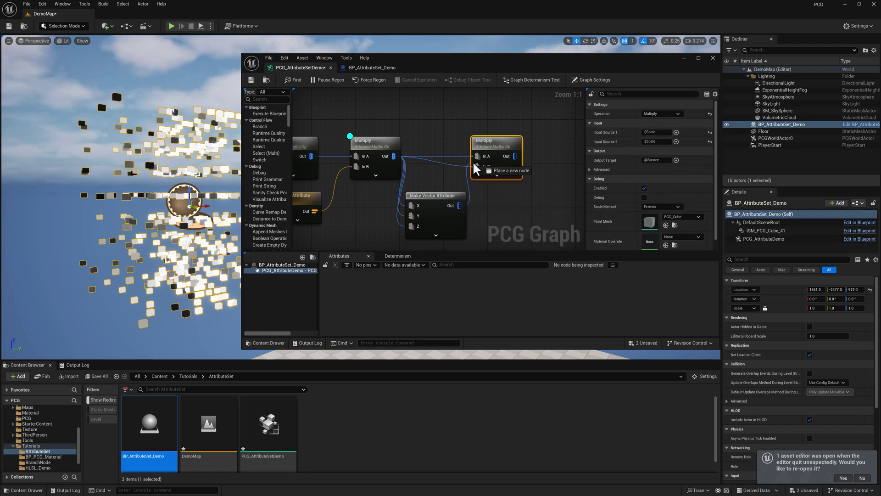
{"action": "left_click", "coordinate": [455, 164], "text": "alt"}
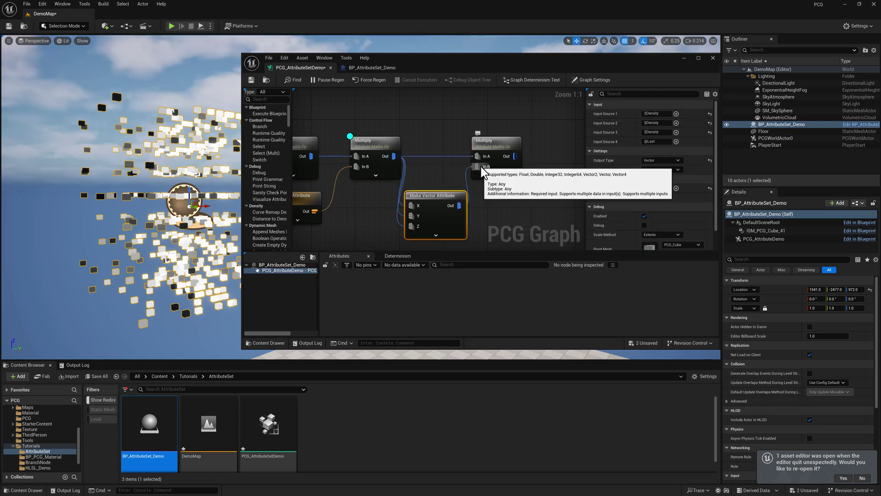
Set the last Multiply node's input source 2 to ScaleVal.
{"action": "left_click", "coordinate": [499, 137]}
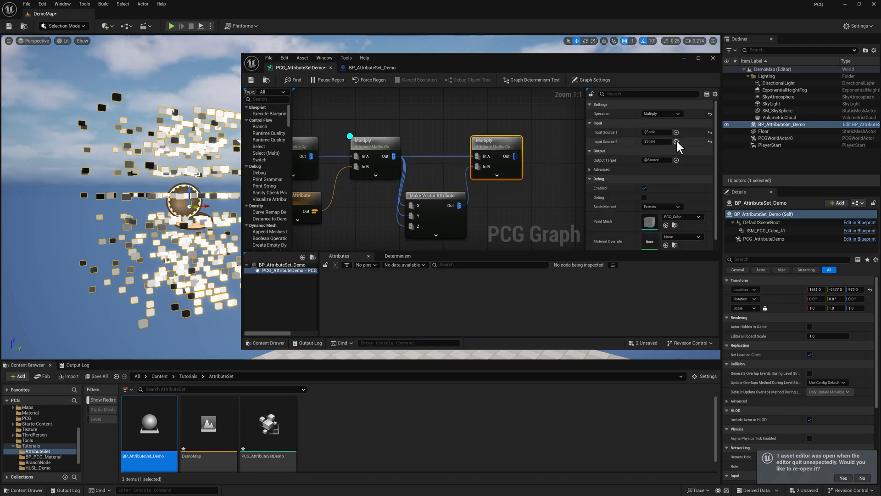
{"action": "left_click", "coordinate": [656, 141]}
{"action": "type", "text": "Scal"}
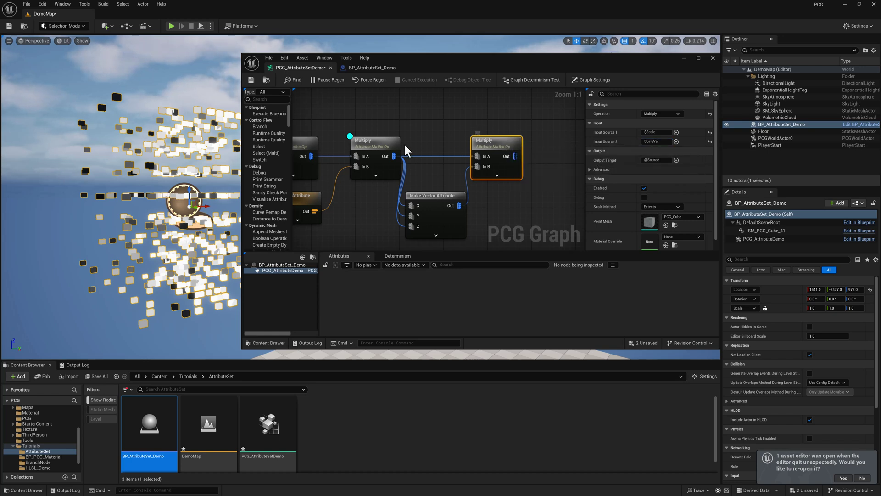
Switch the debug display from the density Multiply to the Make Vector Attribute node and inspect its ScaleVal attribute columns.
{"action": "left_click", "coordinate": [381, 141]}
{"action": "left_click", "coordinate": [443, 195]}
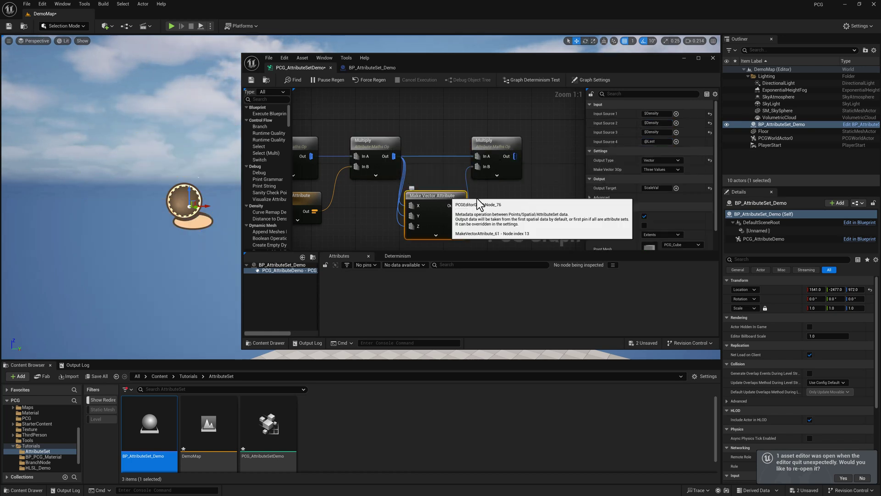
{"action": "key", "text": "a"}
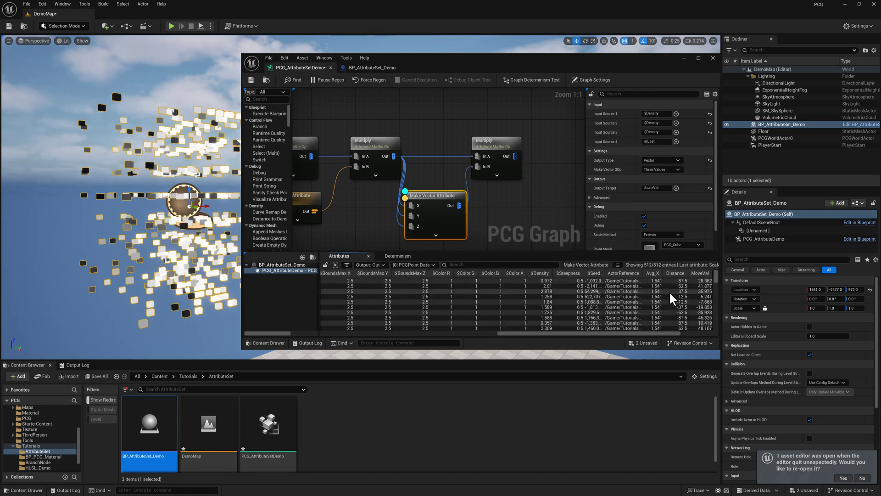
{"action": "left_click_drag", "start_coordinate": [626, 331], "coordinate": [700, 332]}
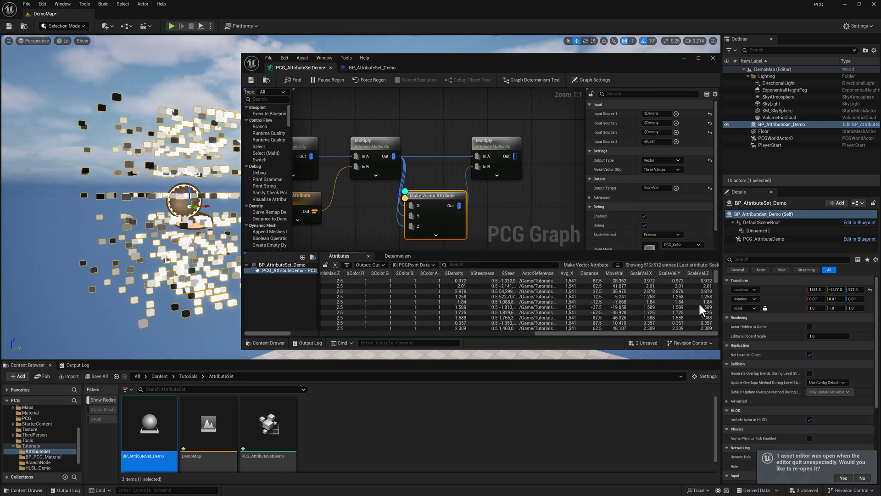
Switch the debug display from Make Vector Attribute to the last Multiply and move the graph window aside to view the scaled points.
{"action": "left_click", "coordinate": [495, 143]}
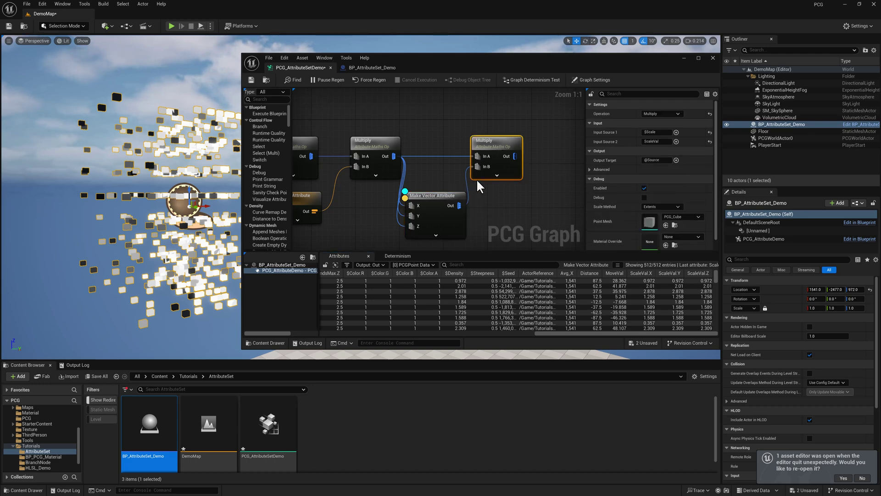
{"action": "key", "text": "d"}
{"action": "left_click", "coordinate": [445, 195]}
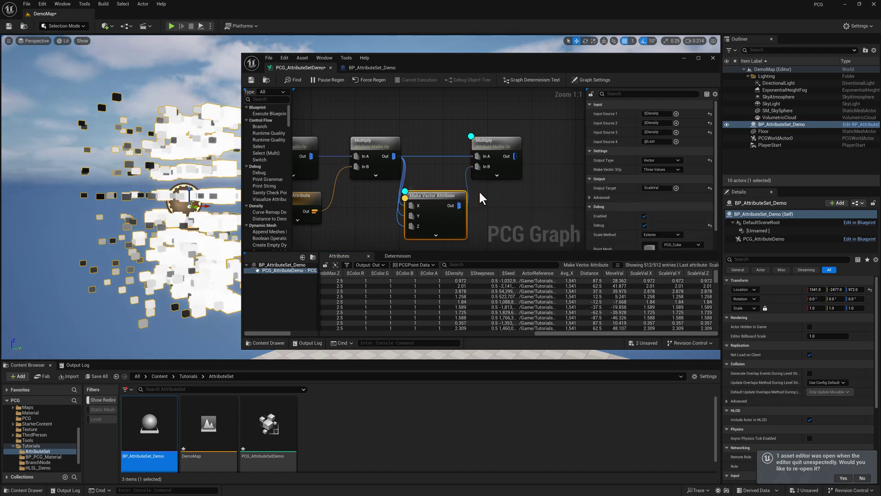
{"action": "key", "text": "d"}
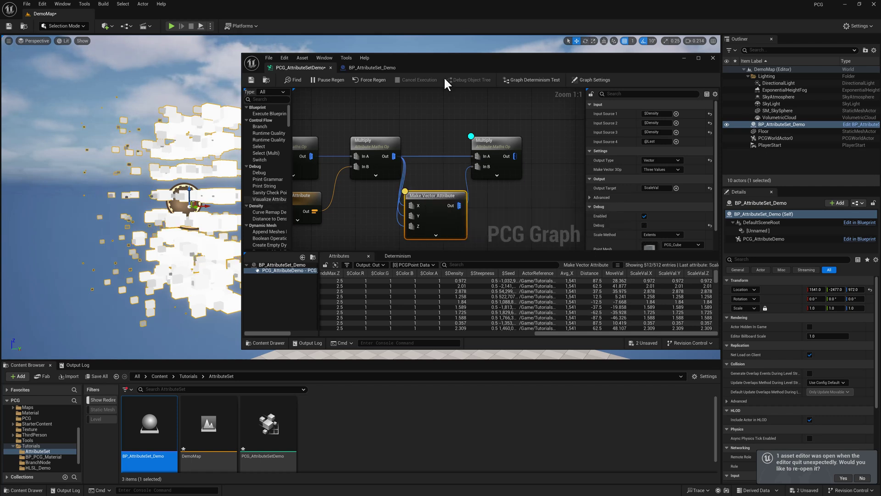
{"action": "left_click_drag", "start_coordinate": [414, 64], "coordinate": [493, 64]}
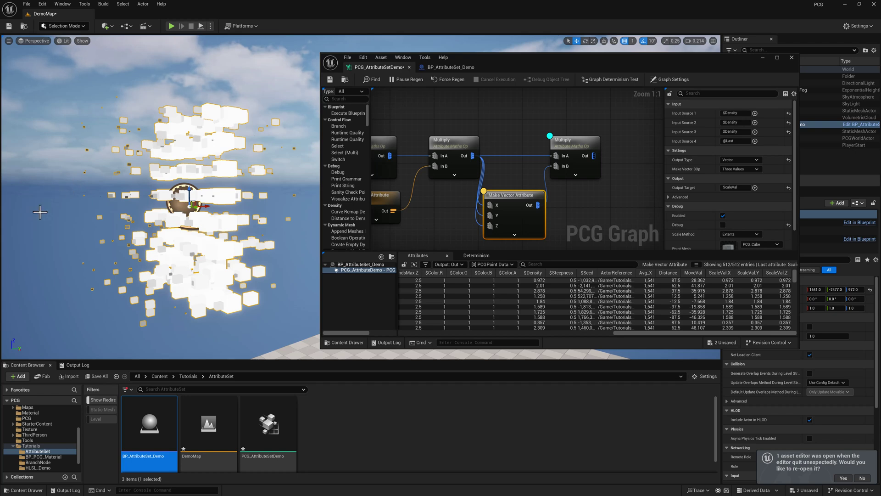
{"action": "scroll", "coordinate": [39, 209], "scroll_direction": "down", "scroll_amount": 2}
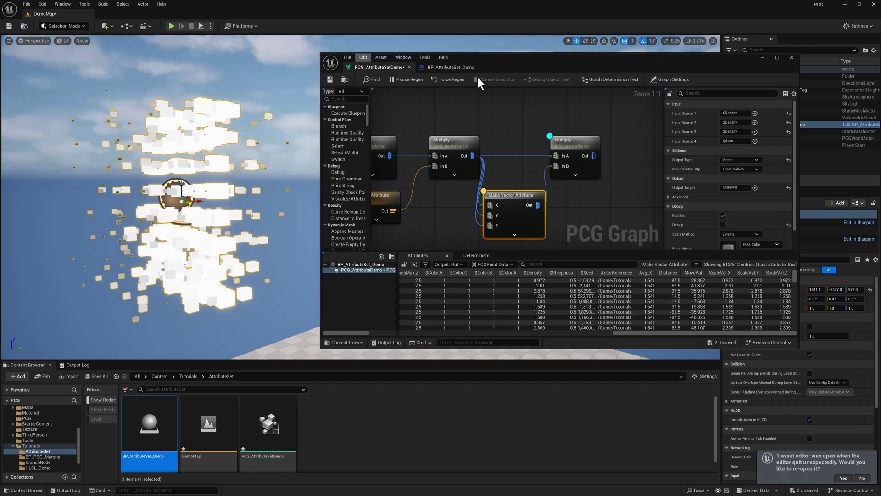
Create a float variable named MyFloatVar in the BP_AttributeSet_Demo blueprint.
{"action": "left_click", "coordinate": [454, 68]}
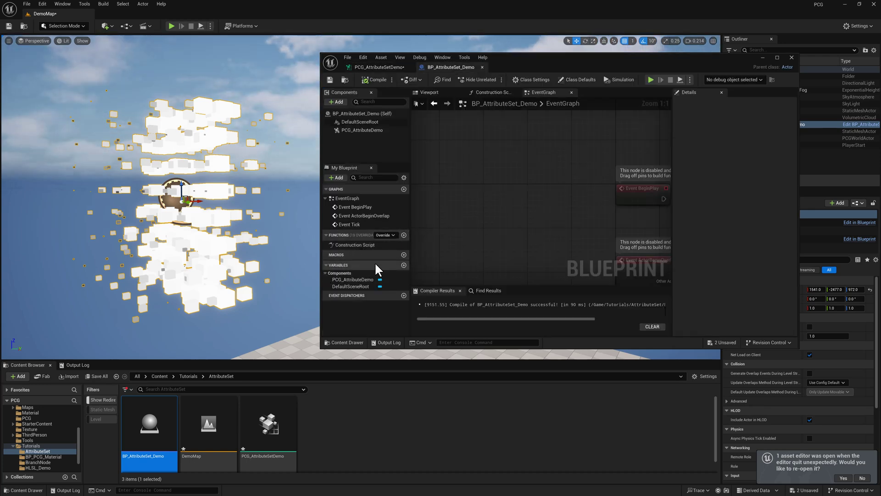
{"action": "left_click", "coordinate": [404, 265]}
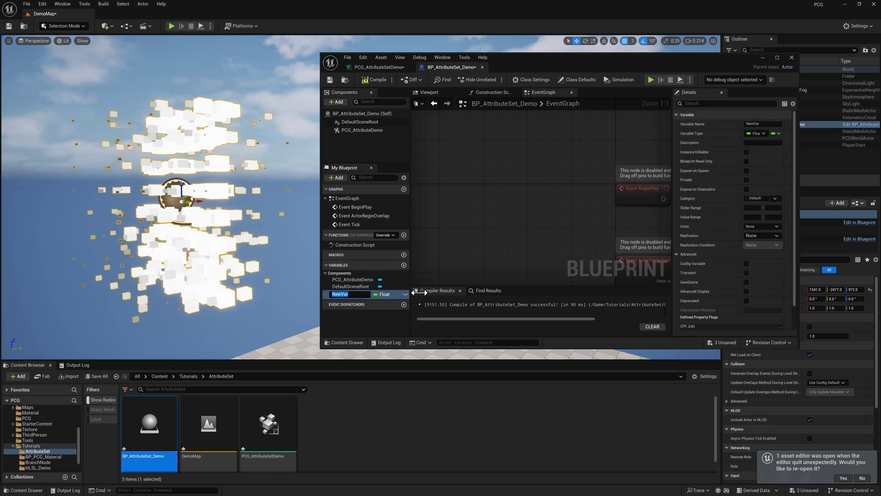
{"action": "type", "text": "MyFloa"}
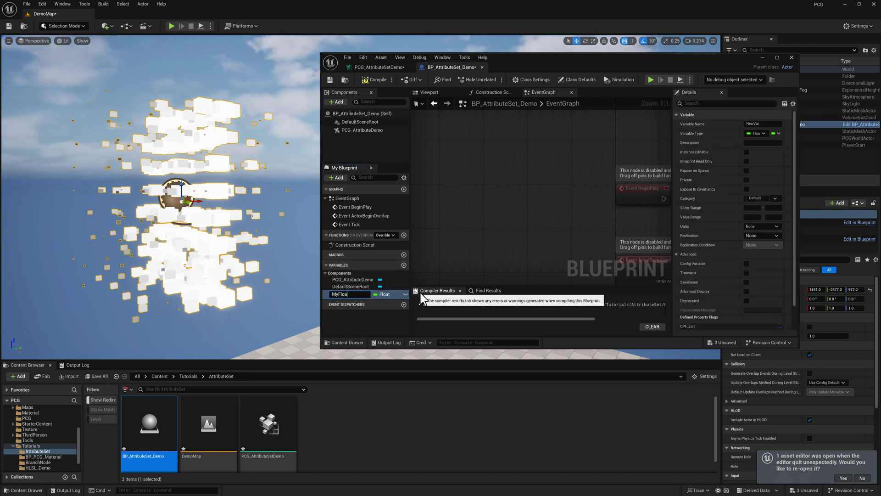
{"action": "type", "text": "tVar"}
{"action": "key", "text": "Return"}
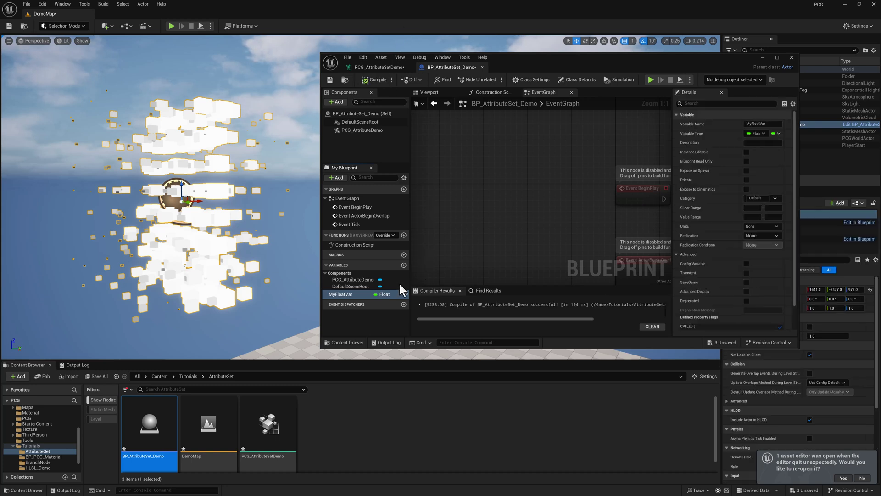
Make MyFloatVar instance editable, give it a default value of 50 and compile the blueprint.
{"action": "left_click", "coordinate": [405, 294]}
{"action": "scroll", "coordinate": [712, 292], "scroll_direction": "down", "scroll_amount": 3}
{"action": "left_click", "coordinate": [755, 324]}
{"action": "type", "text": "50"}
{"action": "key", "text": "Return"}
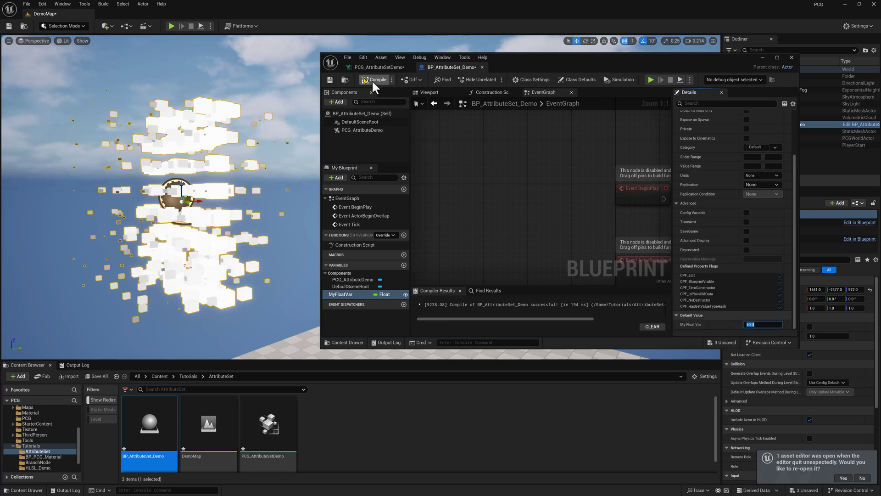
{"action": "left_click", "coordinate": [375, 80]}
Return to the PCG_AttributeSetDemo graph and add a Get Actor Property node below and beyond the last Multiply.
{"action": "left_click", "coordinate": [379, 67]}
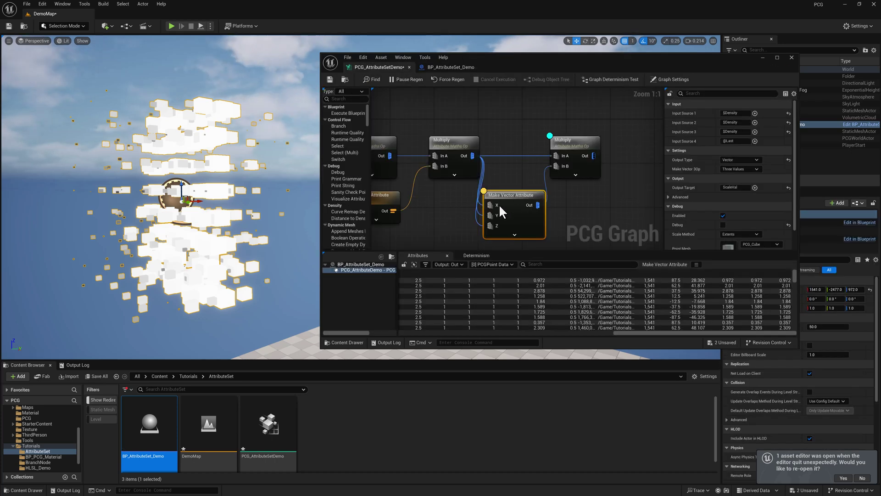
{"action": "right_click", "coordinate": [530, 183]}
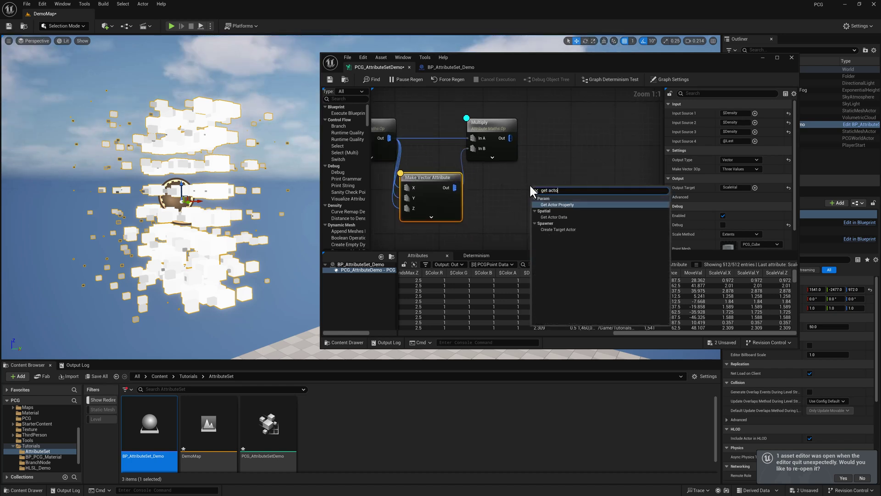
{"action": "key", "text": "Escape"}
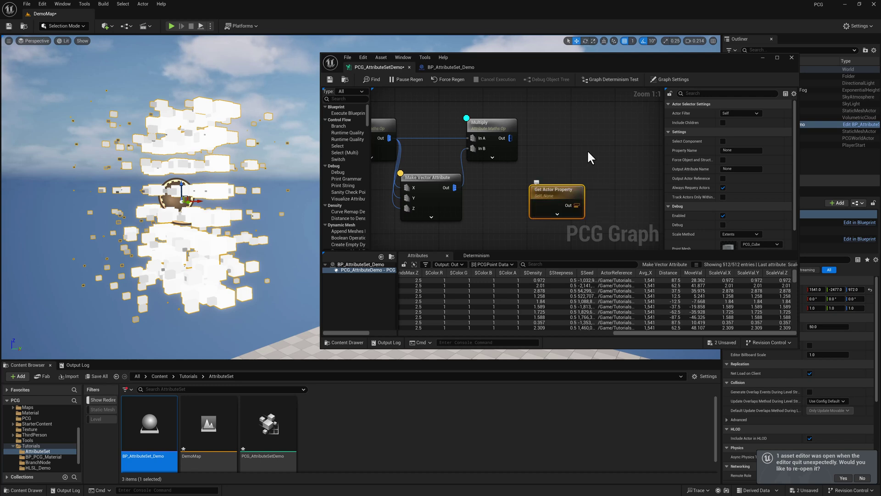
Set the Get Actor Property node's property name and output attribute name to MyFloatVar, and inspect its attribute set.
{"action": "left_click", "coordinate": [739, 150]}
{"action": "type", "text": "MyFloa"}
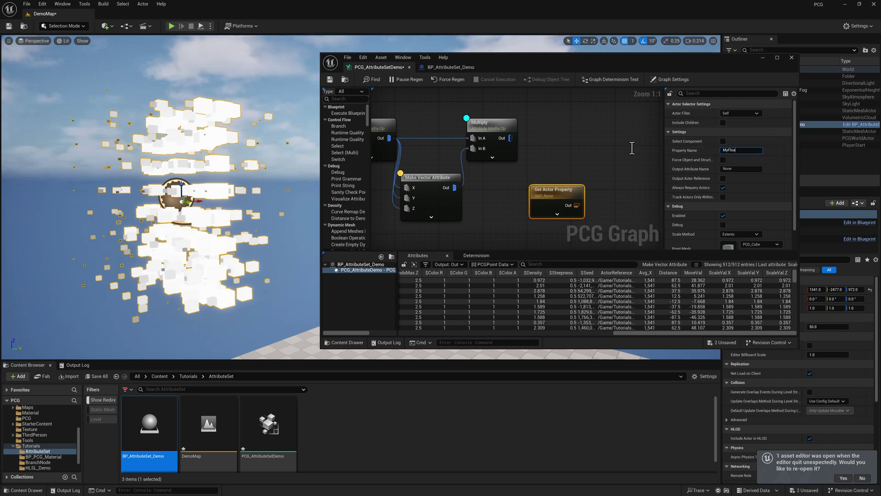
{"action": "type", "text": "t"}
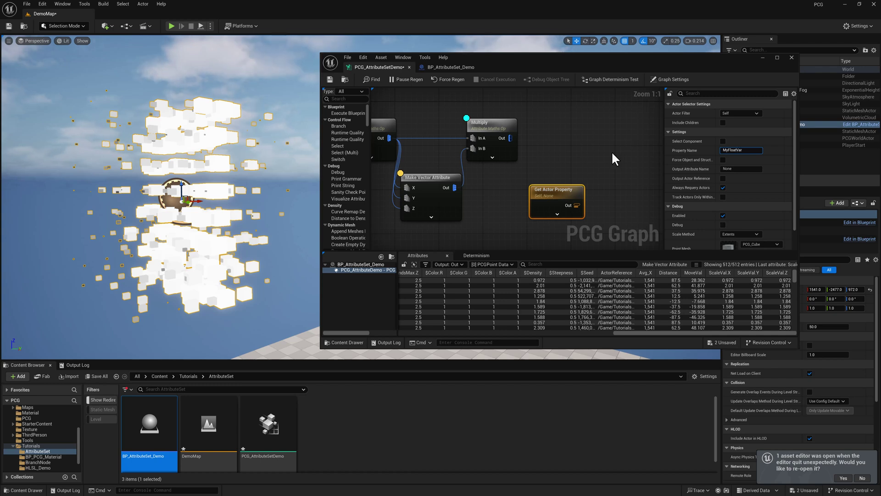
{"action": "type", "text": "Var"}
{"action": "key", "text": "Return"}
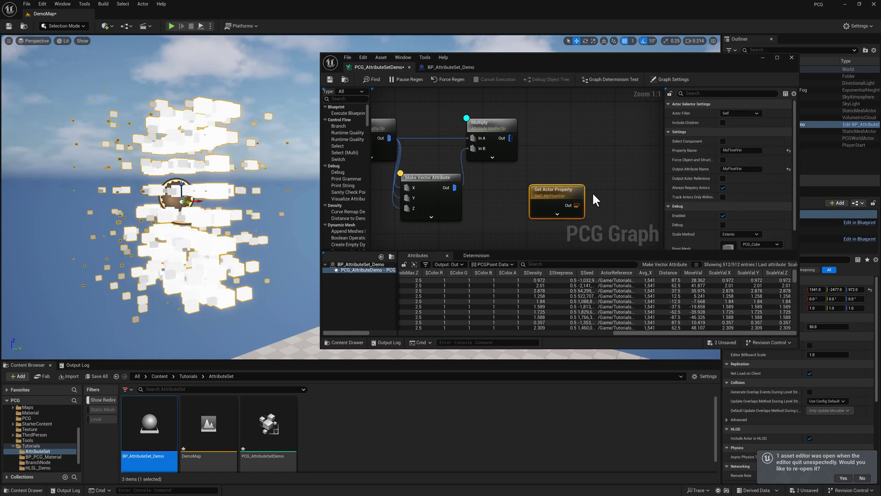
{"action": "key", "text": "a"}
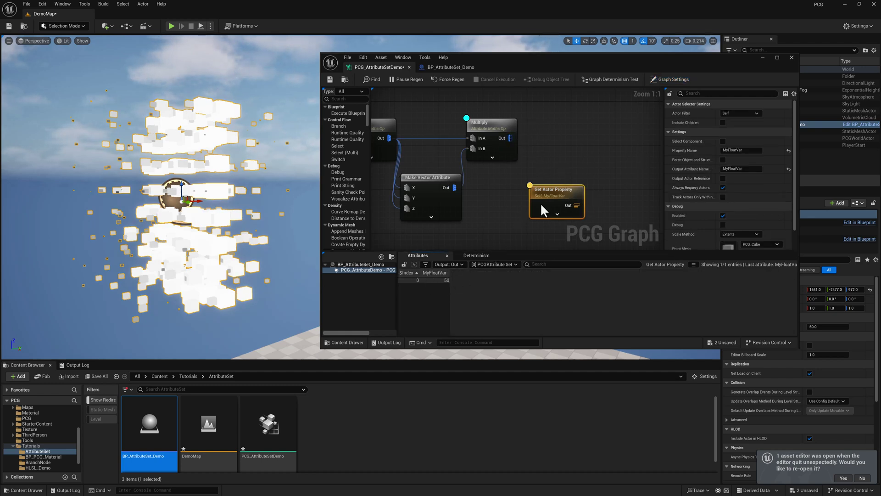
Add an Add Attribute node after the last Multiply and connect the Get Actor Property output to its Attributes input.
{"action": "left_click_drag", "start_coordinate": [510, 138], "coordinate": [589, 137]}
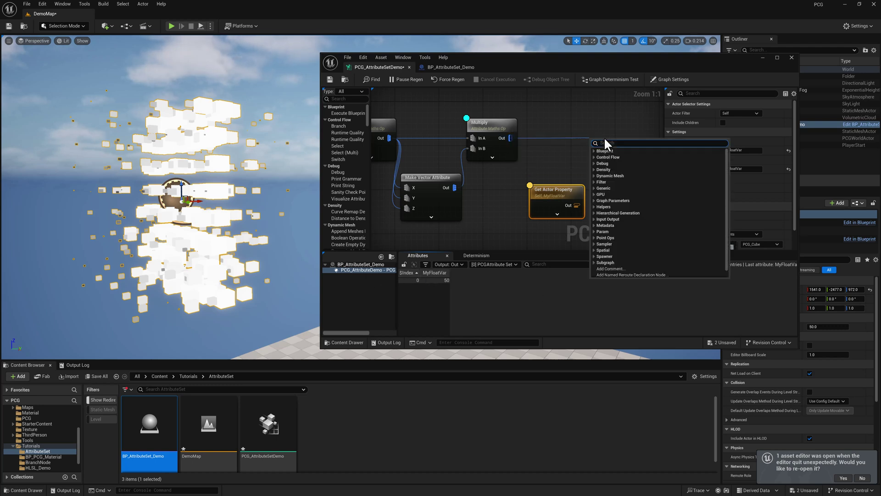
{"action": "type", "text": "add at"}
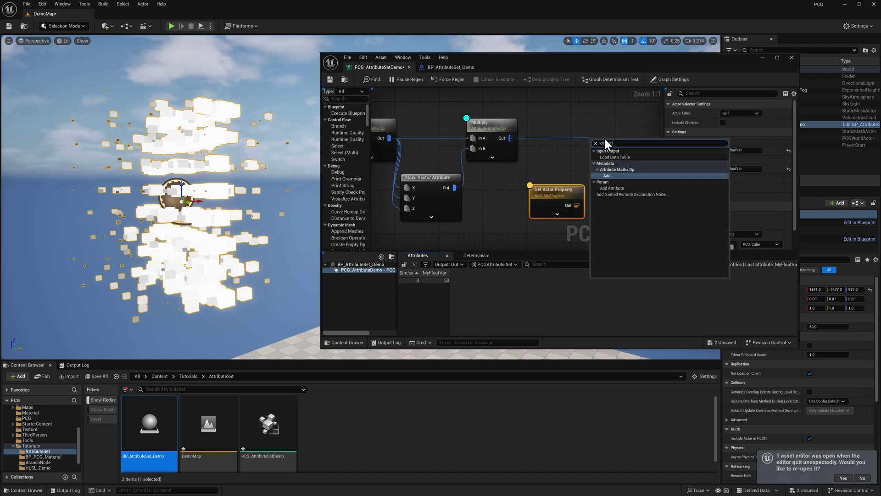
{"action": "left_click", "coordinate": [615, 187]}
{"action": "left_click_drag", "start_coordinate": [605, 141], "coordinate": [609, 122]}
{"action": "left_click_drag", "start_coordinate": [575, 206], "coordinate": [598, 148]}
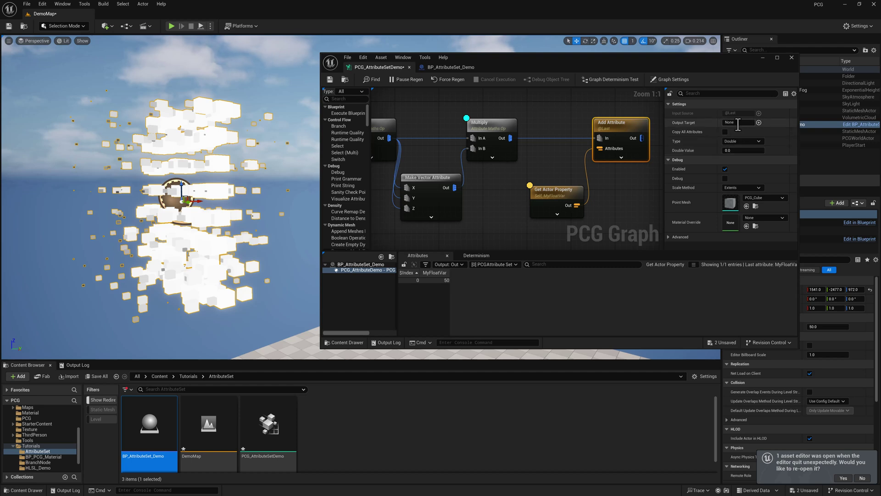
Set the Add Attribute node's output target to ParentBP_Data.
{"action": "left_click", "coordinate": [737, 122]}
{"action": "type", "text": "ParentBP"}
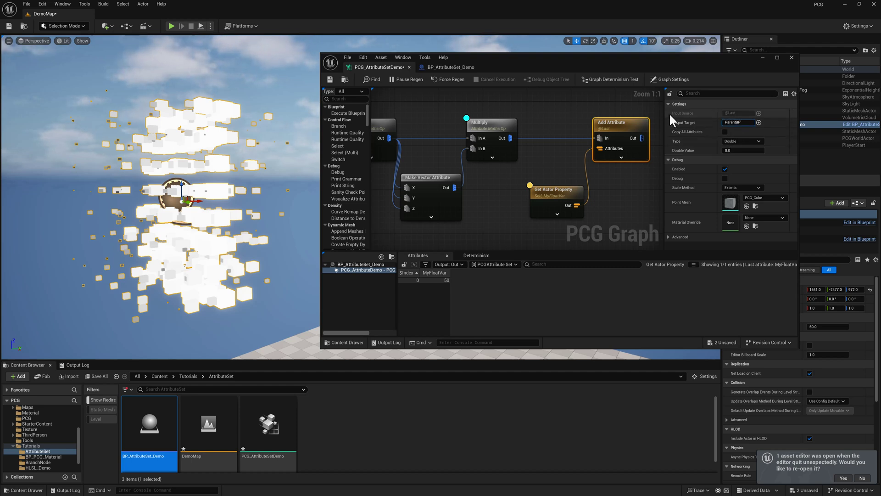
{"action": "type", "text": "_Data"}
{"action": "key", "text": "Return"}
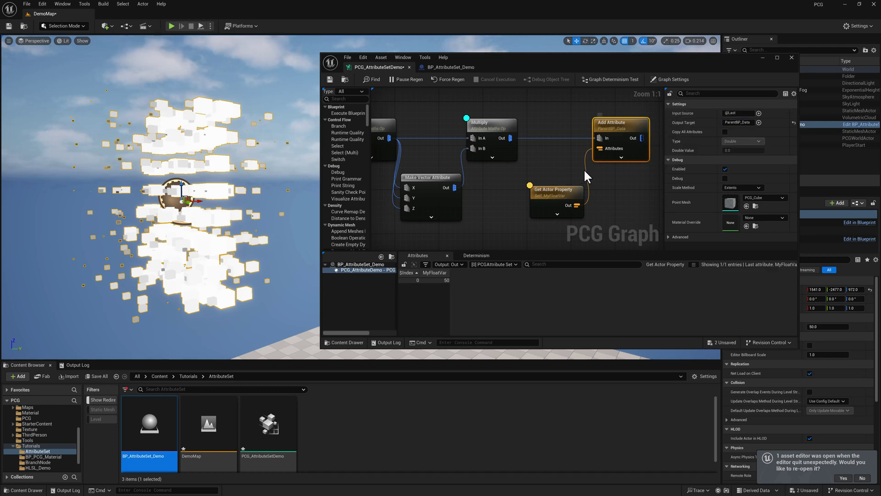
Move the Get Actor Property and Add Attribute nodes closer to the Multiply, and inspect the ParentBP_Data column in Add Attribute's point data.
{"action": "left_click_drag", "start_coordinate": [550, 196], "coordinate": [514, 196]}
{"action": "left_click_drag", "start_coordinate": [598, 127], "coordinate": [581, 127]}
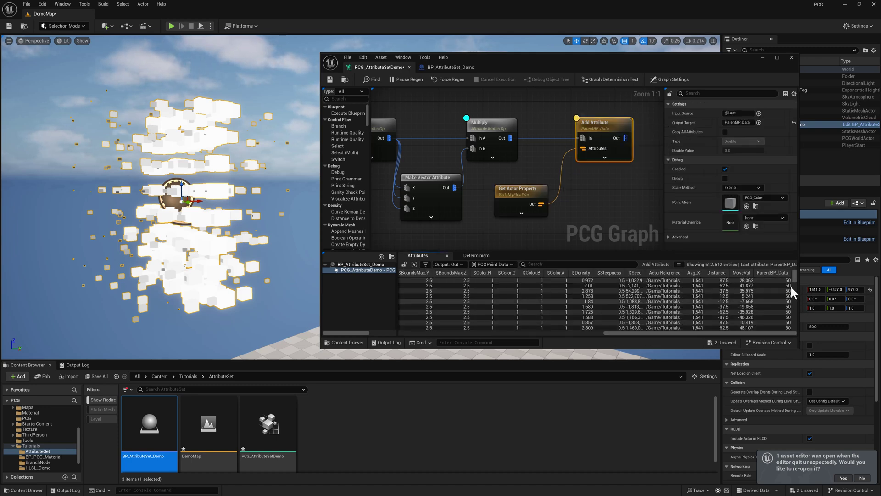
{"action": "scroll", "coordinate": [796, 294], "scroll_direction": "down", "scroll_amount": 5}
{"action": "left_click_drag", "start_coordinate": [795, 302], "coordinate": [794, 271]}
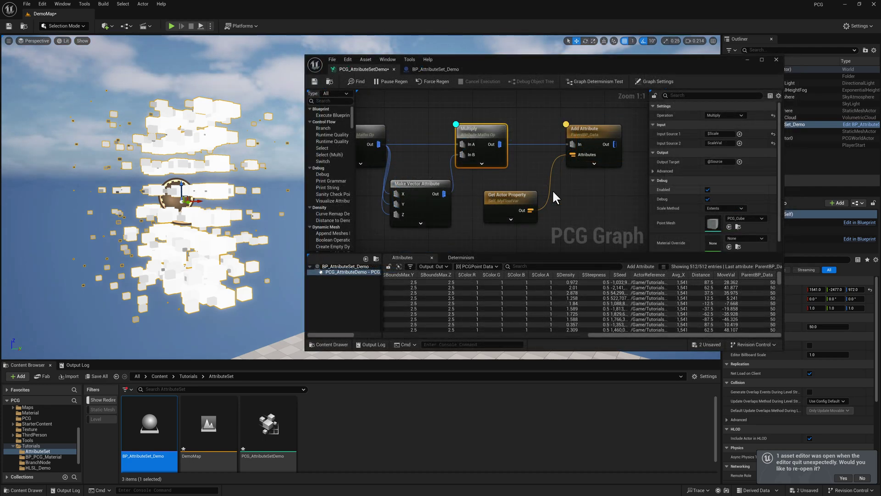
Add an attribute maths Add node after Add Attribute, feeding Add Attribute's output into both In A and In B.
{"action": "right_click_drag", "start_coordinate": [591, 177], "coordinate": [483, 182]}
{"action": "right_click", "coordinate": [537, 148]}
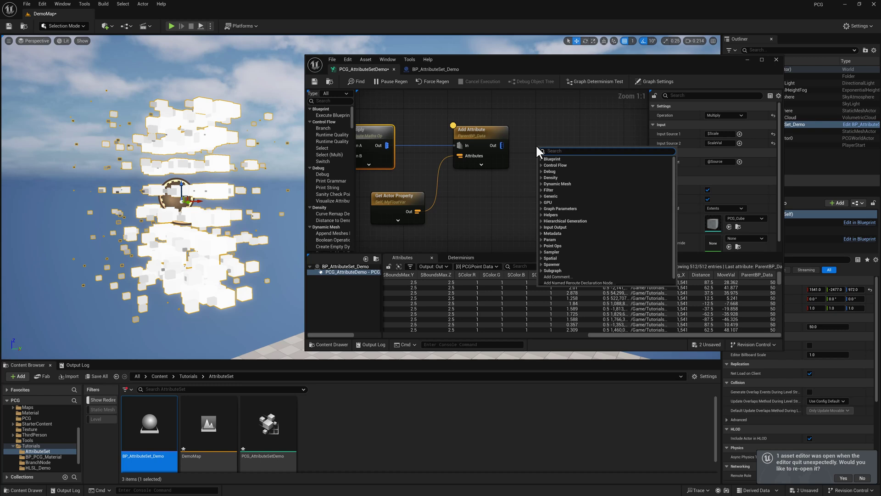
{"action": "type", "text": "add"}
{"action": "key", "text": "Return"}
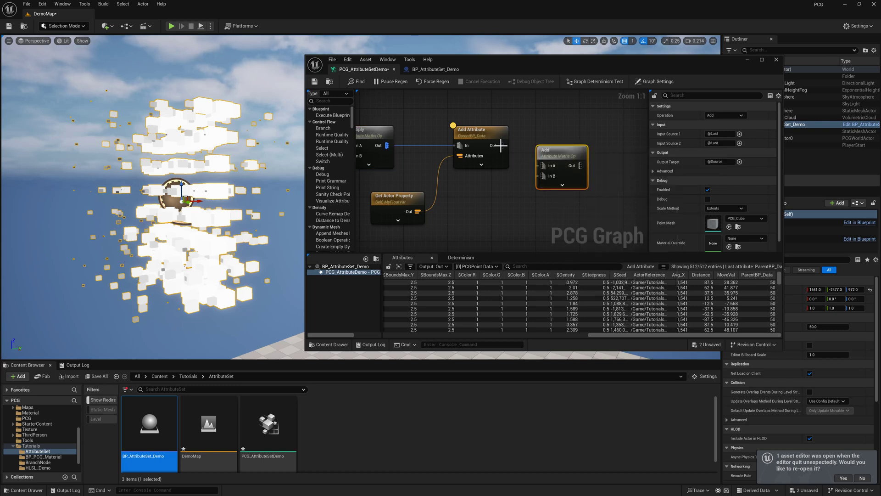
{"action": "left_click_drag", "start_coordinate": [500, 145], "coordinate": [547, 132]}
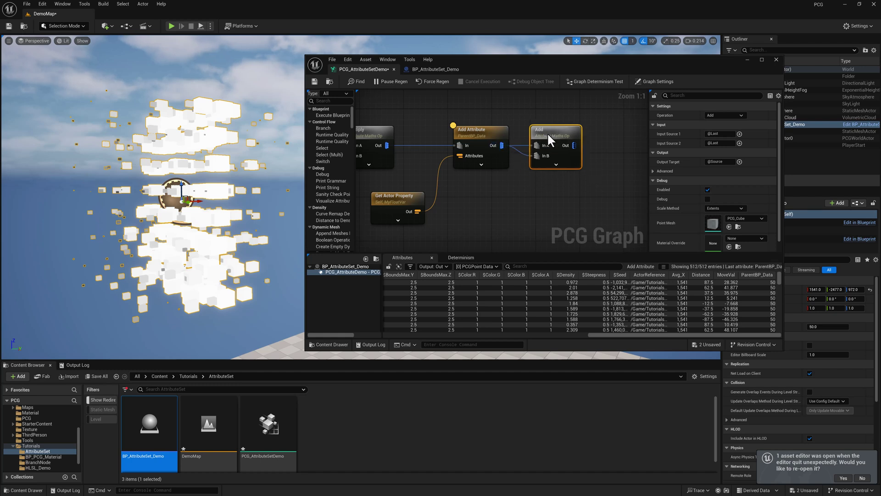
Set the Add node's input source 1 to ParentBP_Data and input source 2 to $Position.z.
{"action": "left_click", "coordinate": [719, 133]}
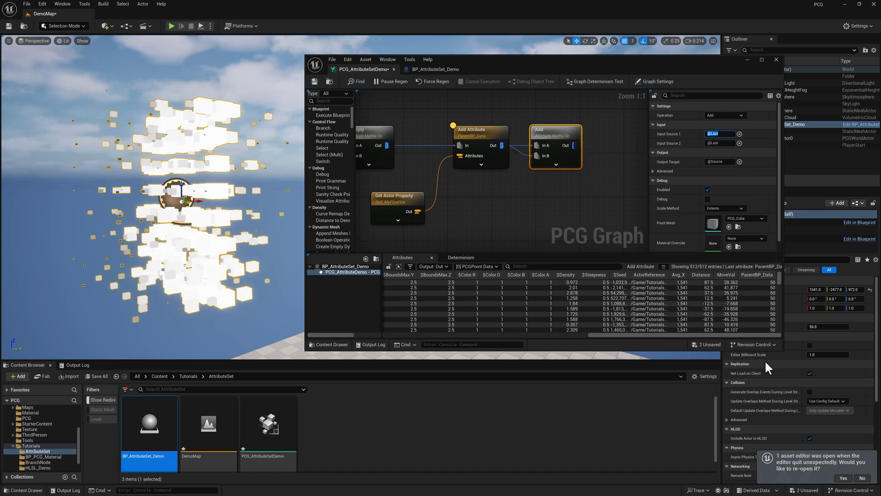
{"action": "type", "text": "Parent"}
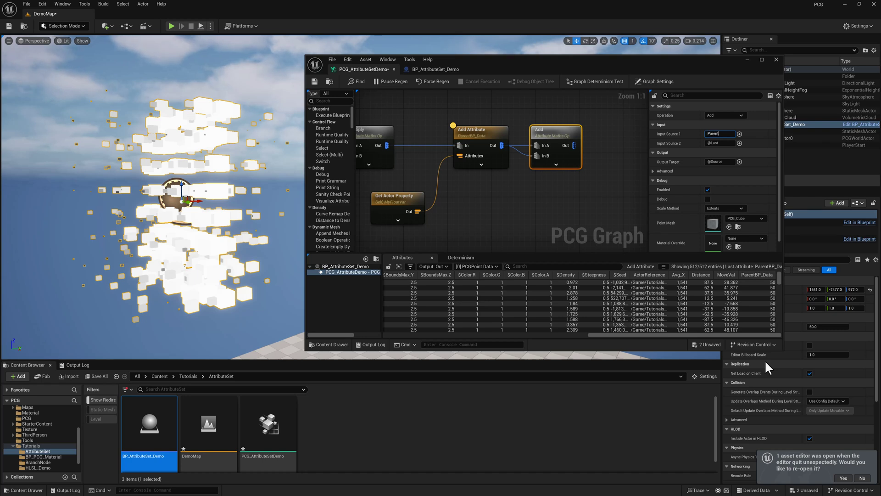
{"action": "type", "text": "BP_Data"}
{"action": "key", "text": "Return"}
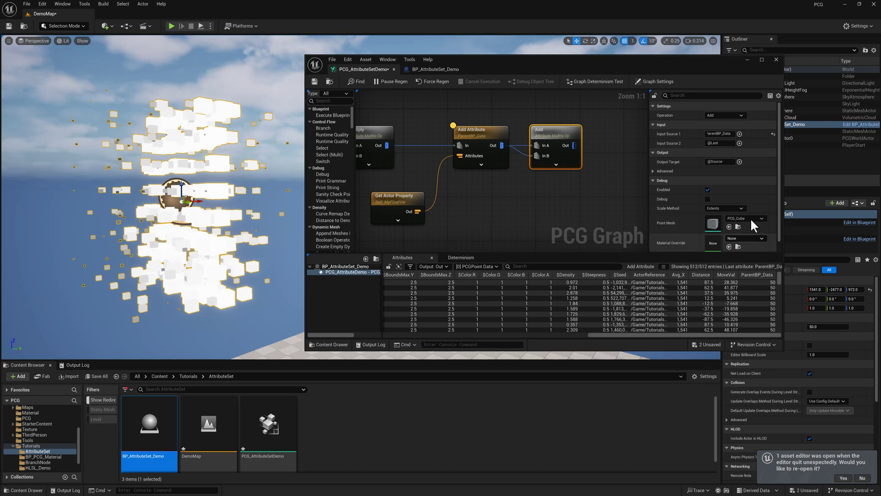
{"action": "left_click", "coordinate": [739, 143]}
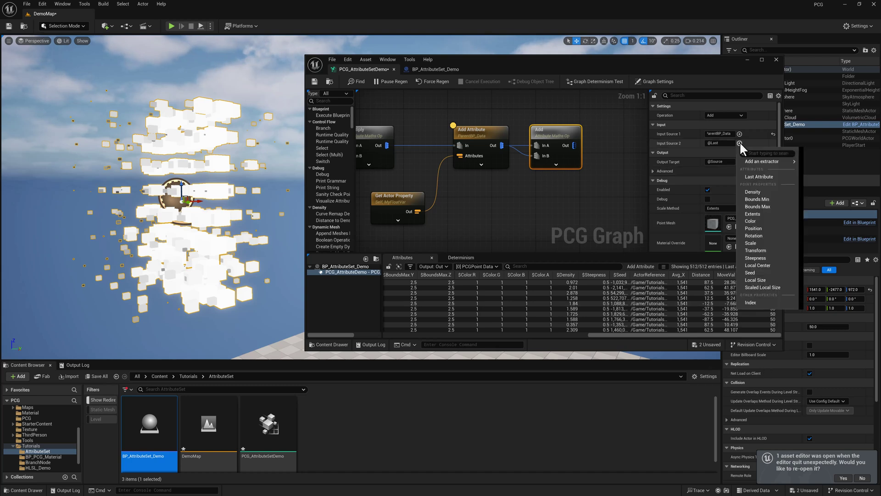
{"action": "left_click", "coordinate": [754, 229]}
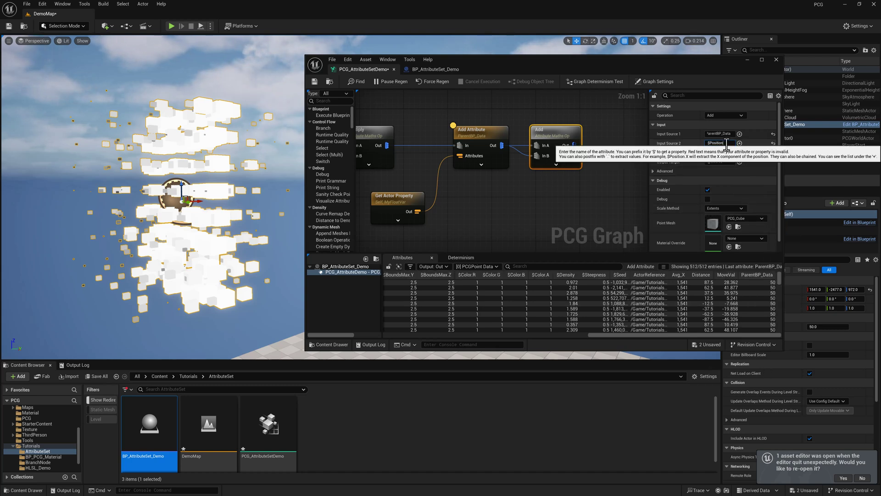
{"action": "key", "text": "Return"}
{"action": "key", "text": "ctrl+c"}
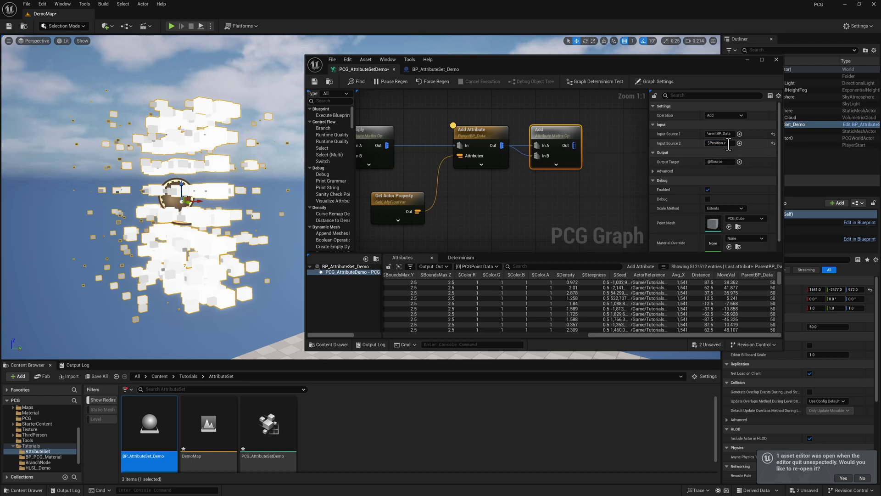
Set the Add node's output target to $Position.z and switch the debug display from the Multiply to the Add node.
{"action": "left_click", "coordinate": [723, 162]}
{"action": "key", "text": "ctrl+v"}
{"action": "key", "text": "Return"}
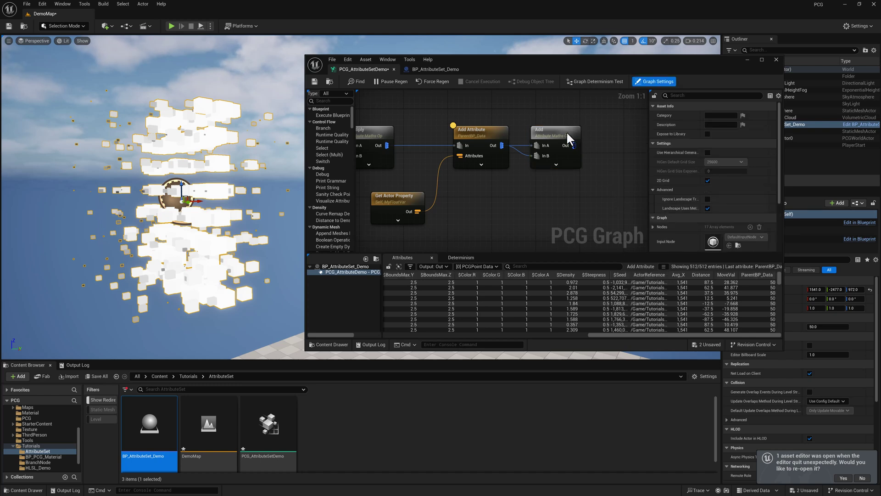
{"action": "left_click", "coordinate": [380, 128]}
{"action": "left_click", "coordinate": [561, 129]}
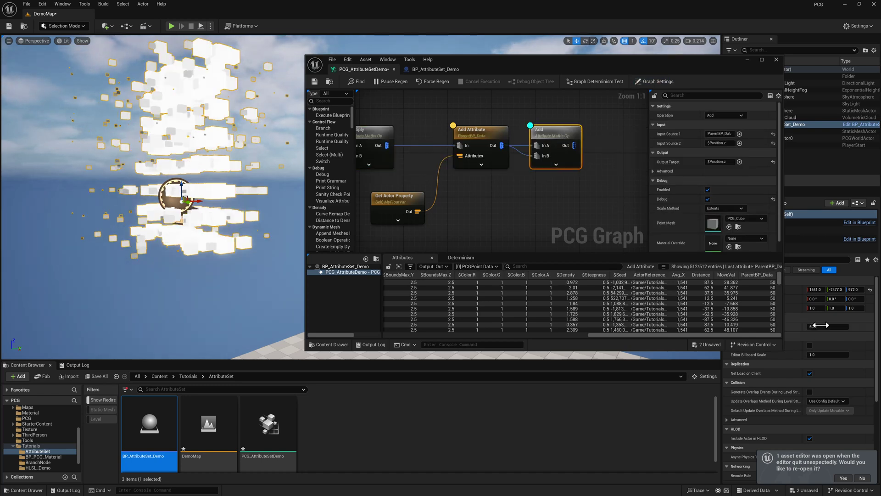
Try values of 0 and -50 for MyFloatVar on the placed blueprint actor.
{"action": "left_click", "coordinate": [822, 324]}
{"action": "type", "text": "0"}
{"action": "key", "text": "Return"}
{"action": "type", "text": "-50"}
{"action": "key", "text": "Return"}
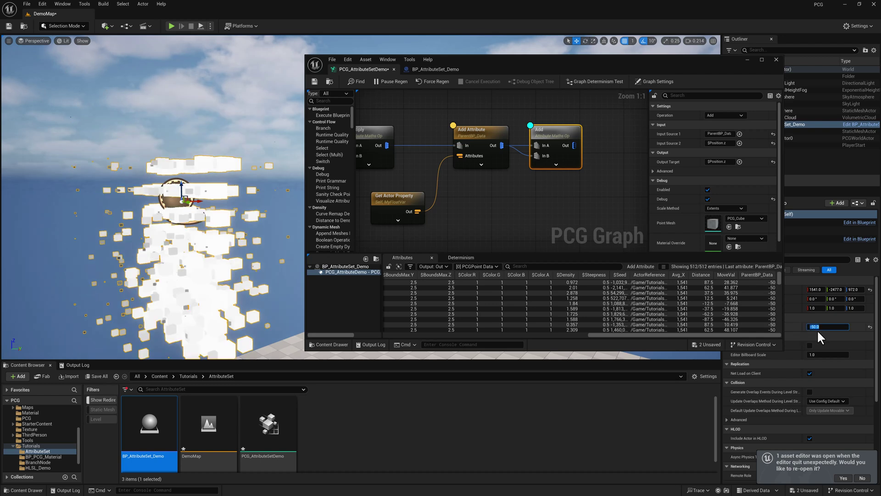
Set the placed blueprint actor's MyFloatVar to 0.
{"action": "left_click", "coordinate": [821, 326]}
{"action": "type", "text": "0"}
{"action": "key", "text": "Return"}
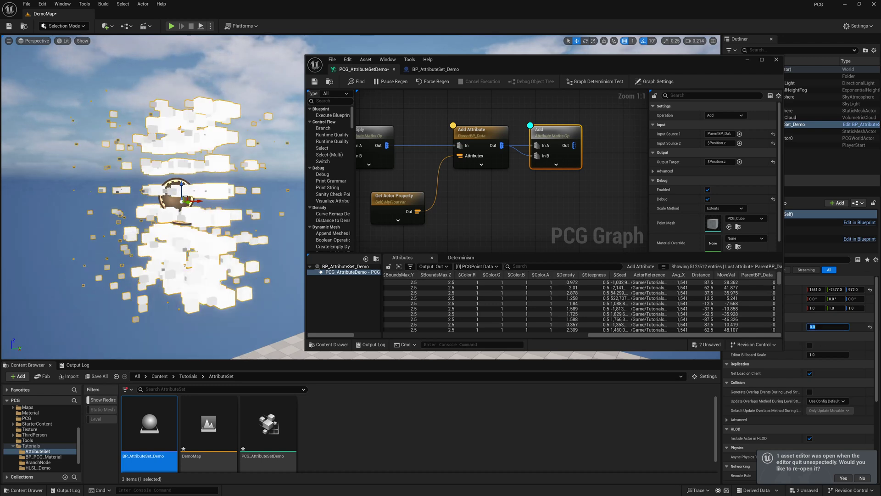